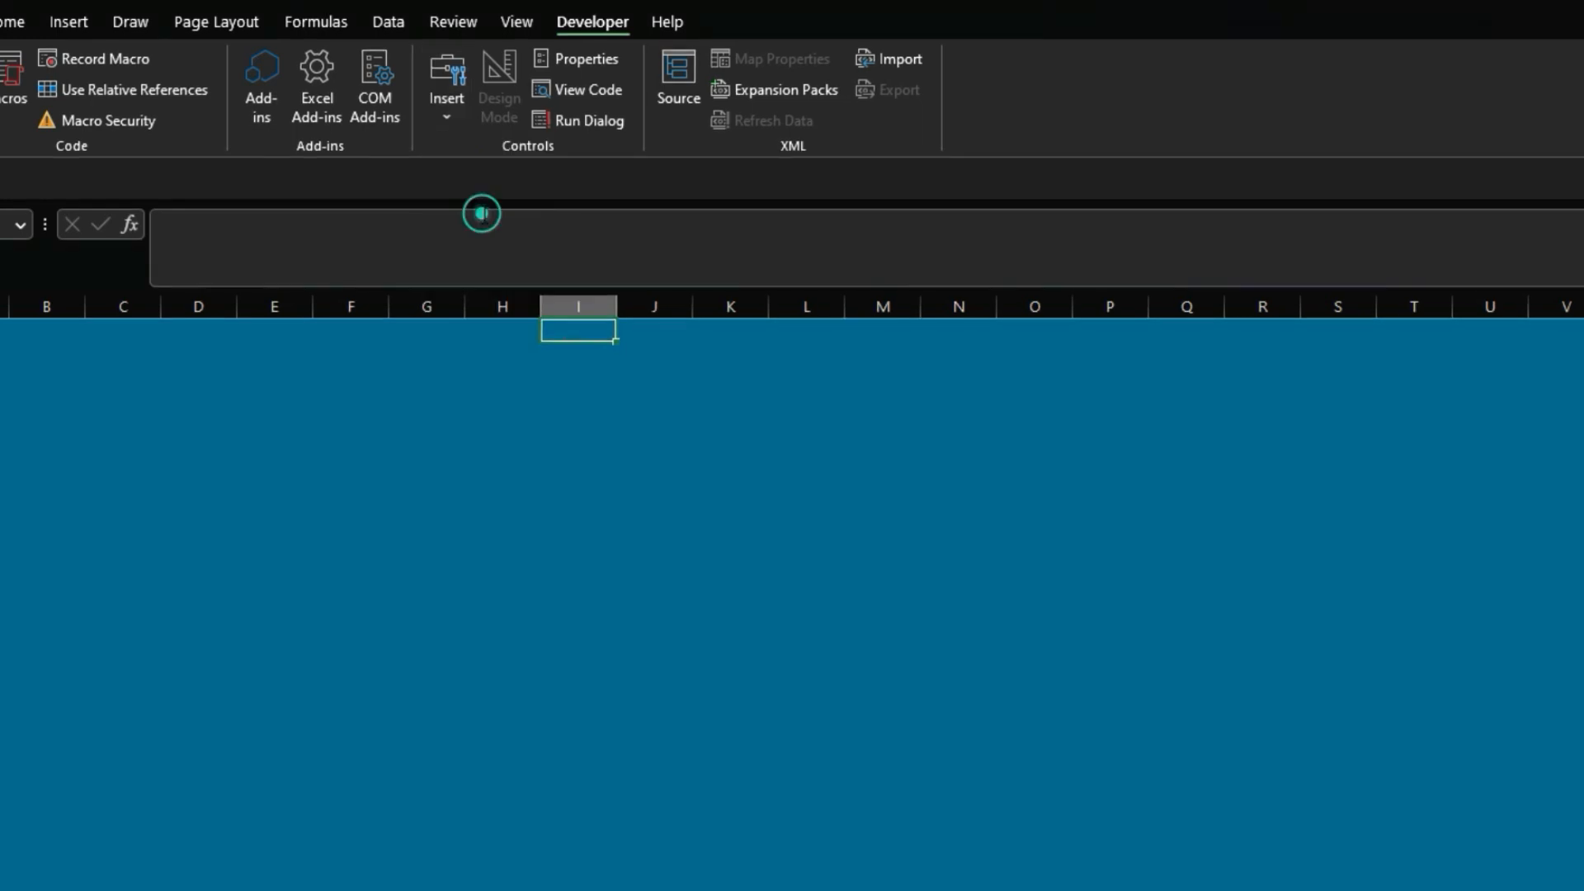
# Step: Draw a vertical scroll bar form control in column H spanning rows 2 to 16, and view its control settings
pyautogui.moveTo(514, 342); pyautogui.dragTo(536, 691)
pyautogui.rightClick(523, 403)
pyautogui.click(598, 628)
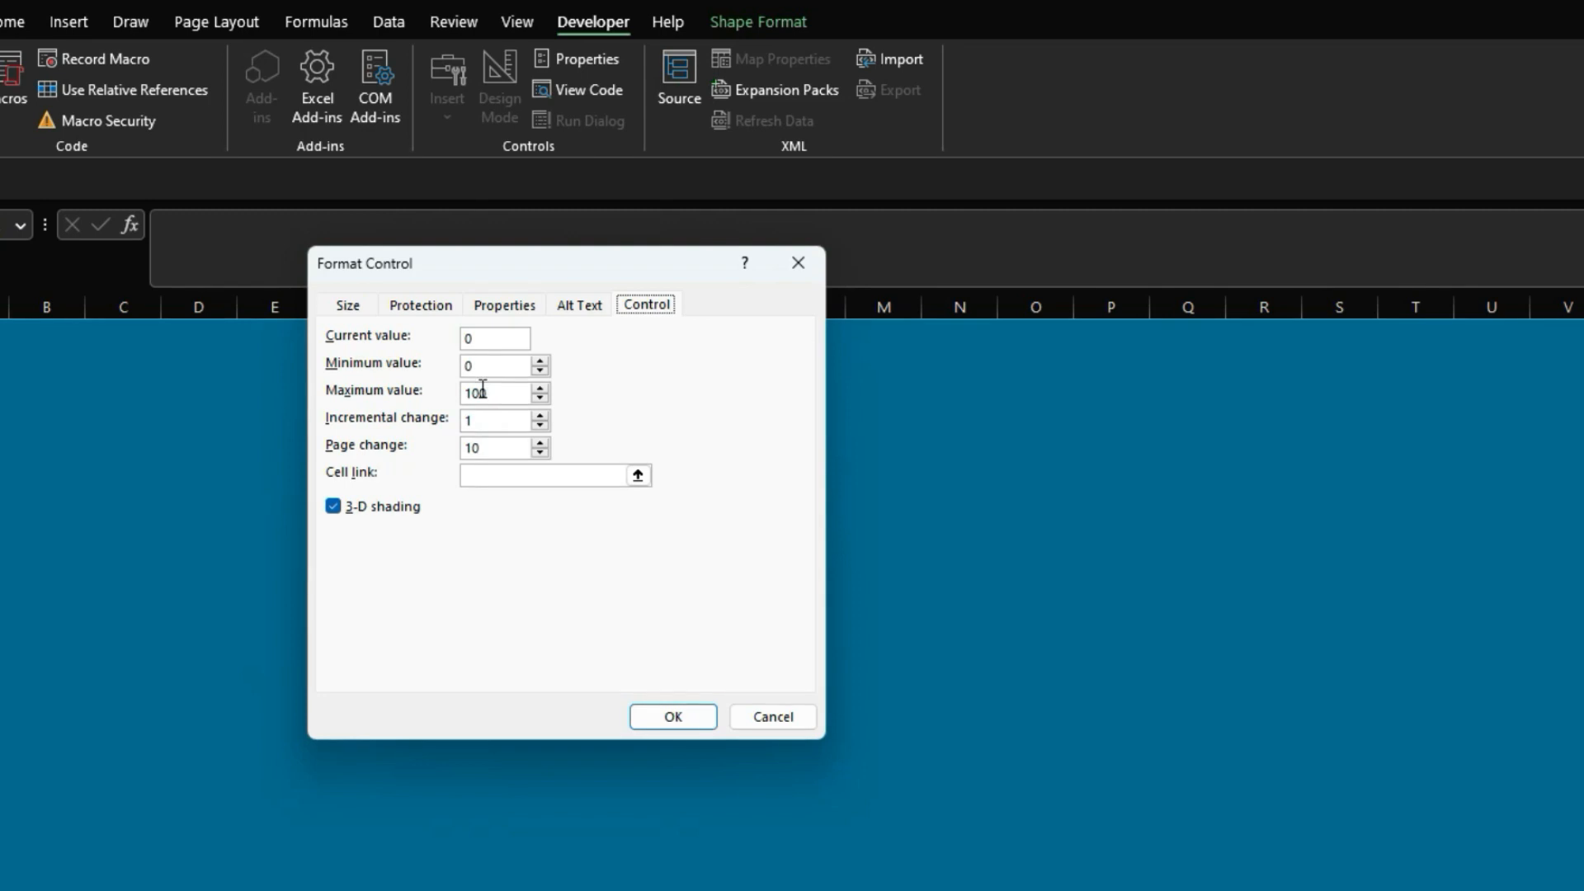
pyautogui.click(773, 717)
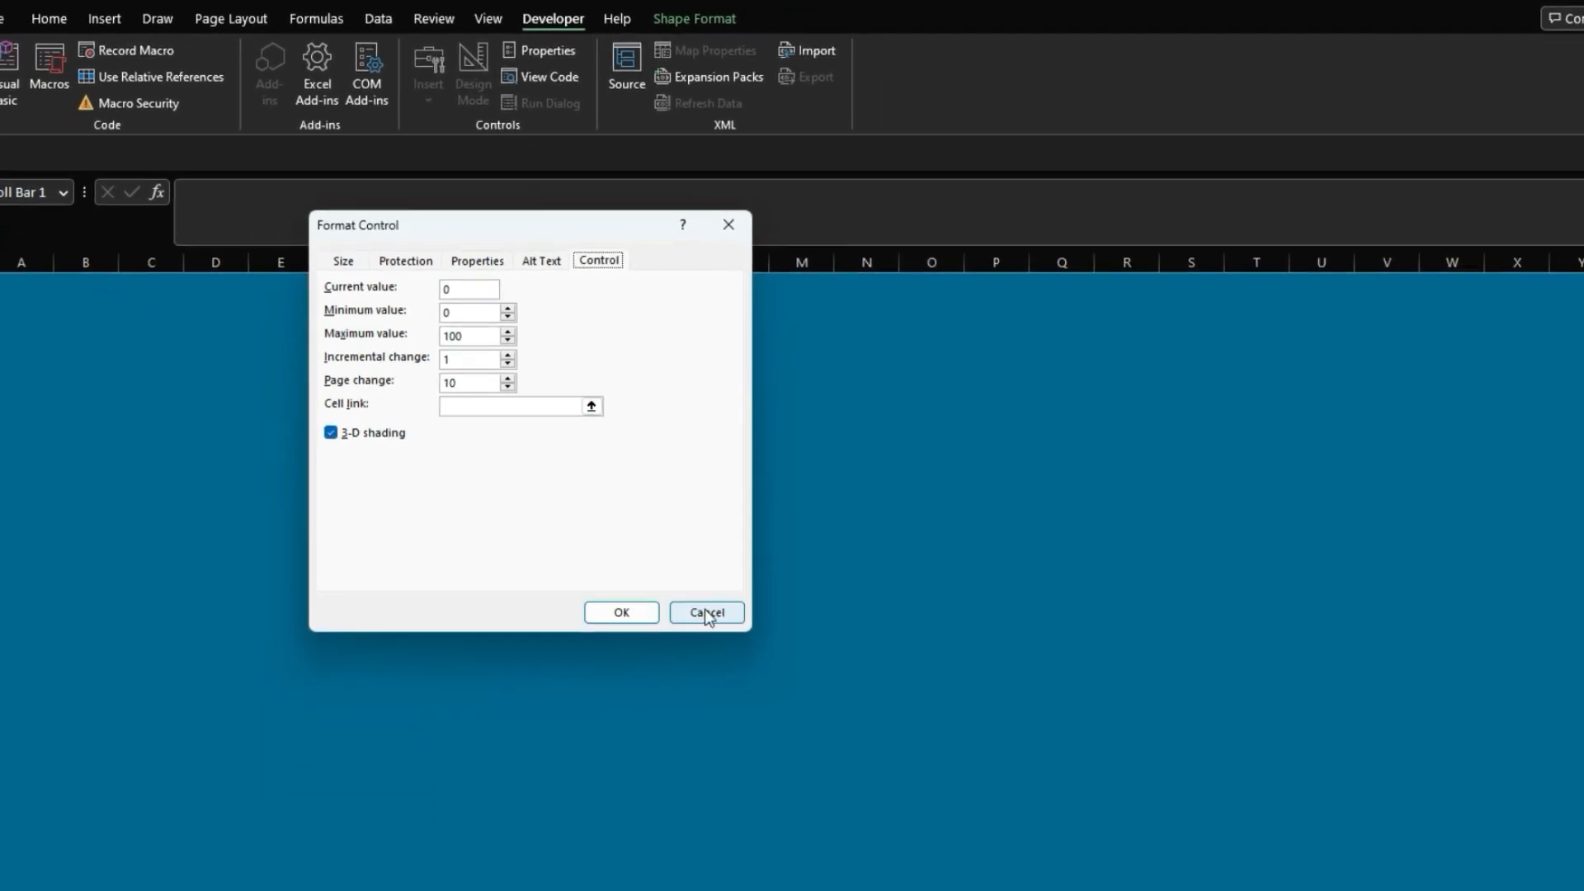
# Step: Review the item names listed on the pivot food lead time sheet, and return to the Dashboard1 sheet
pyautogui.click(399, 856)
pyautogui.scroll(9, 136, 487)
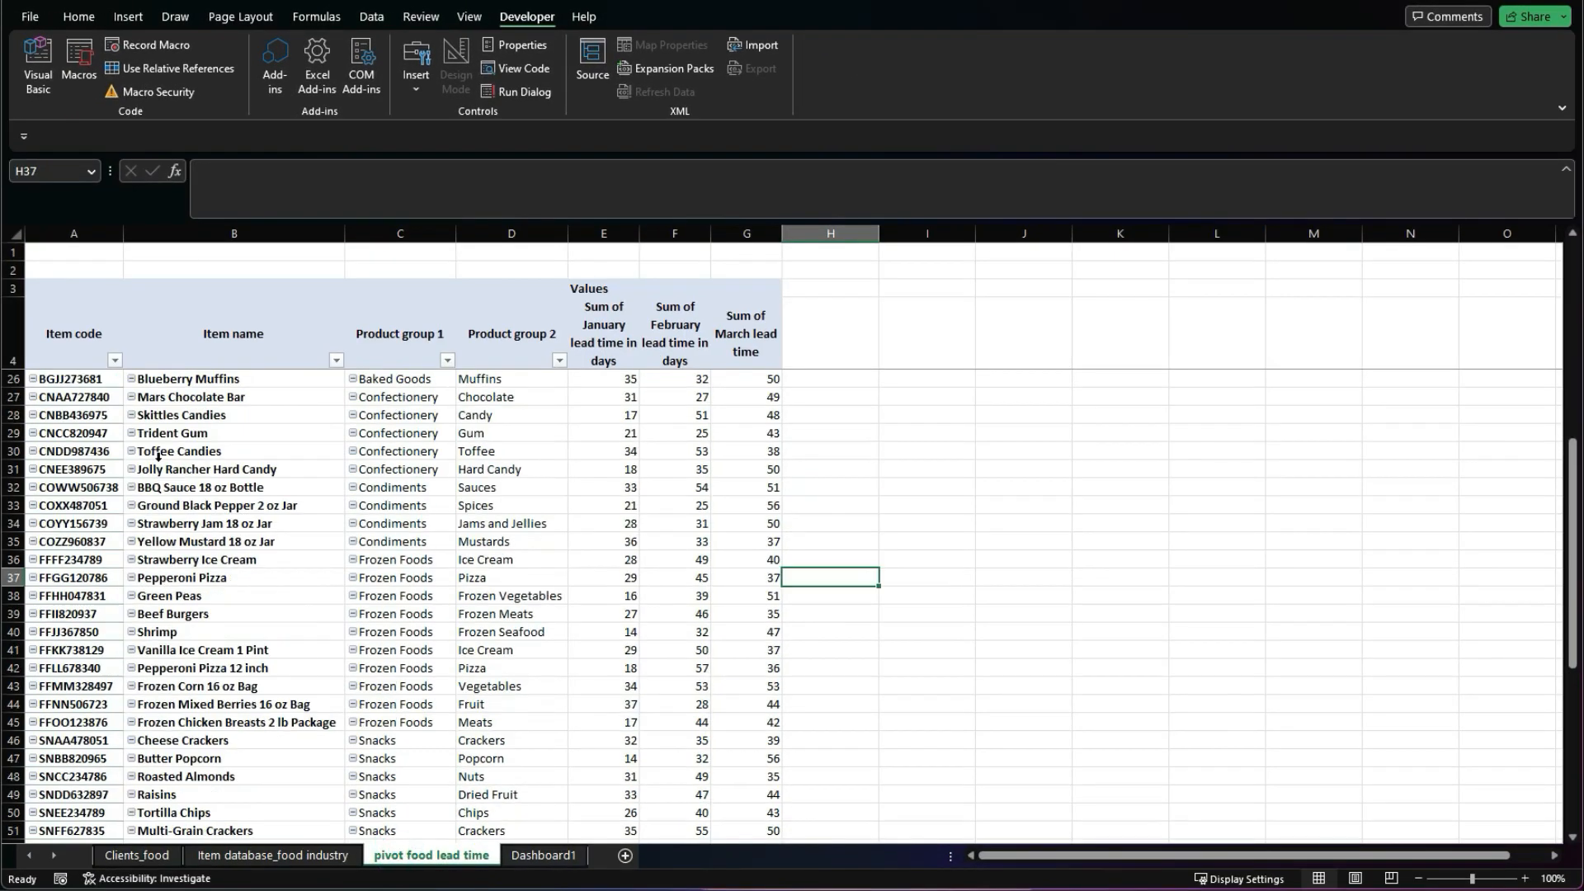
pyautogui.moveTo(245, 379); pyautogui.dragTo(239, 781)
pyautogui.click(544, 856)
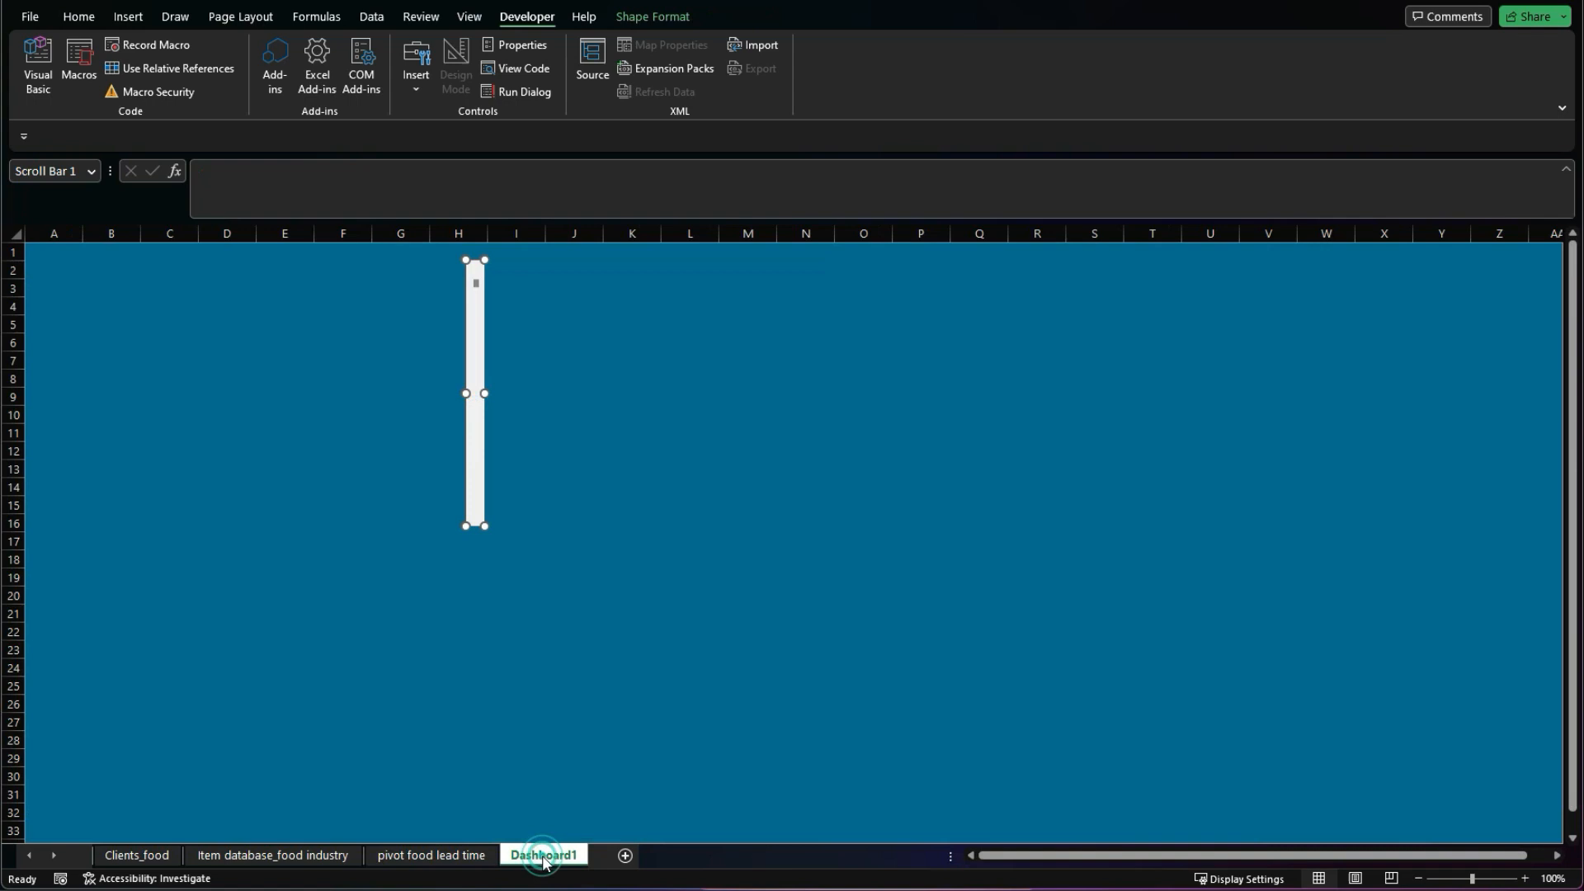
# Step: Set the scroll bar's maximum value to 50 in its control format settings
pyautogui.moveTo(513, 265); pyautogui.dragTo(505, 532)
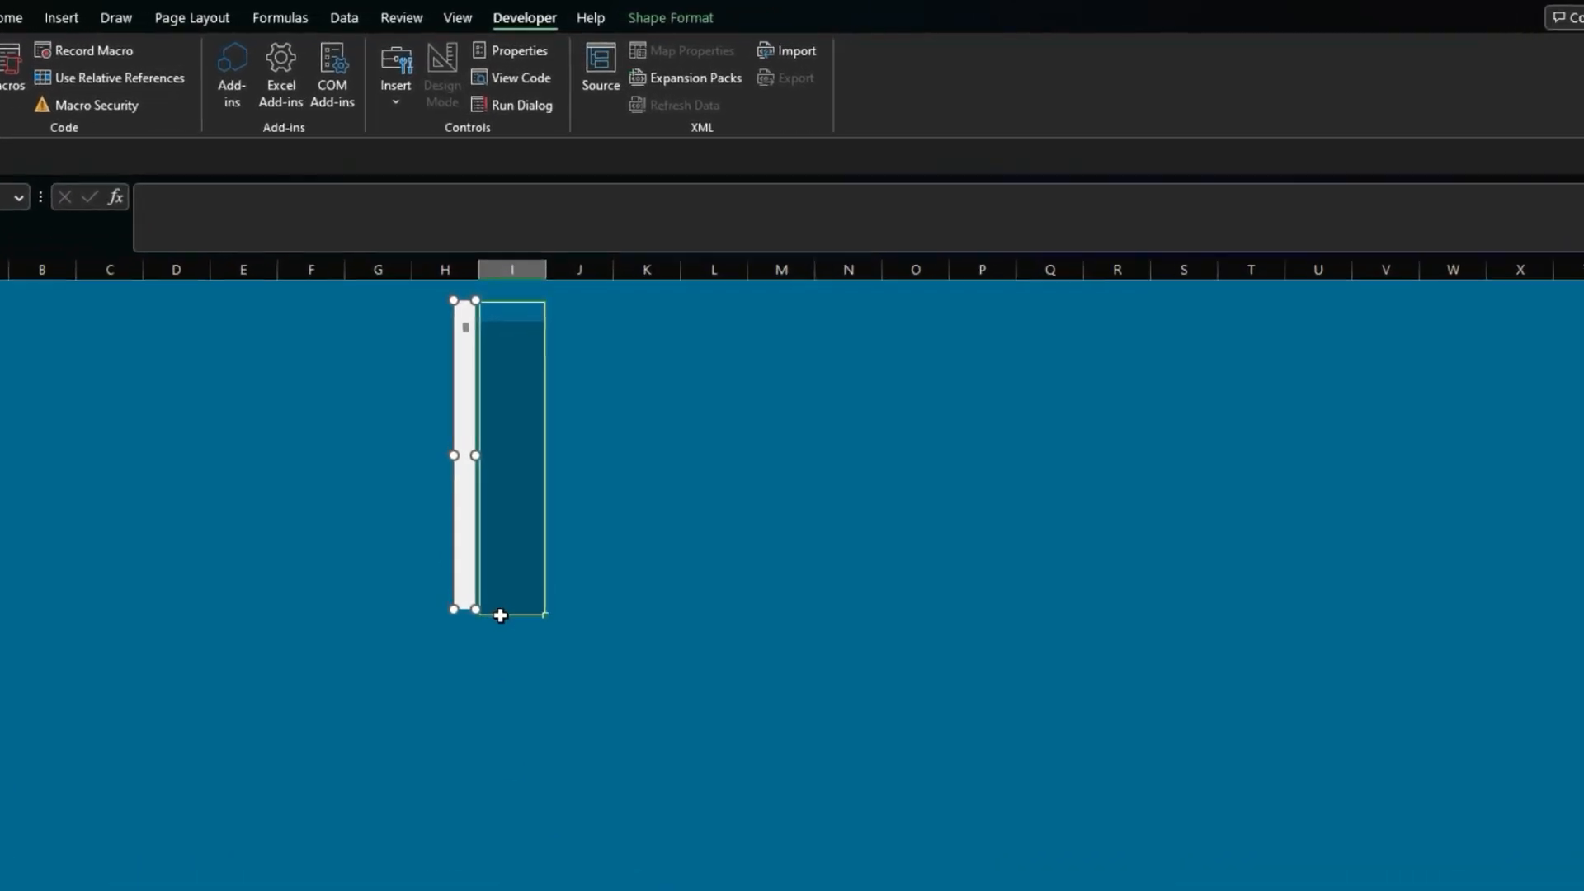
pyautogui.press('Escape')
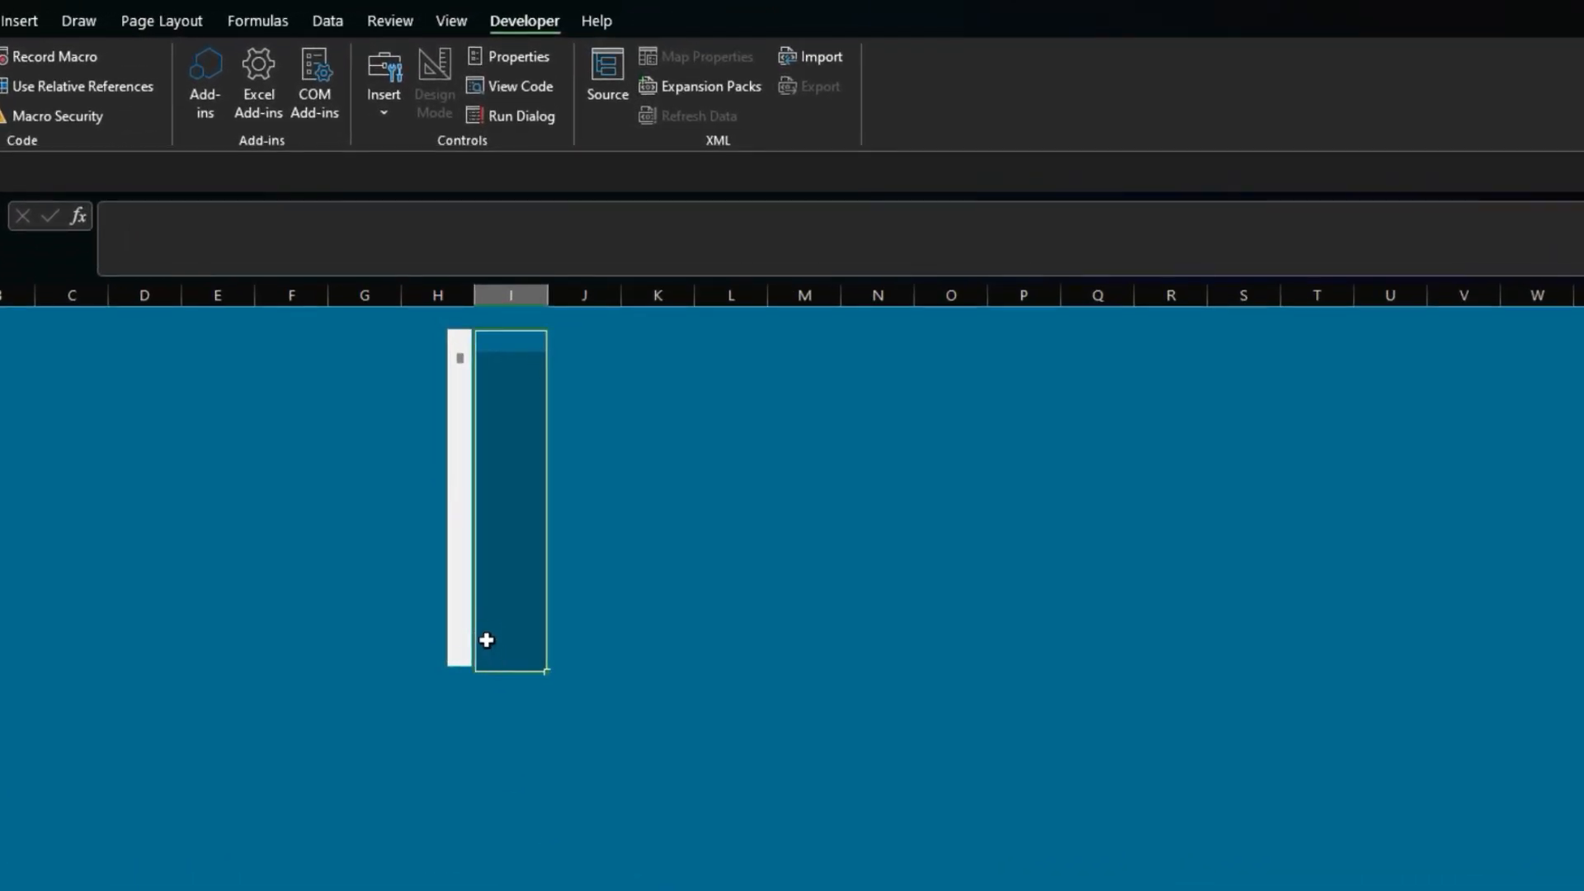
pyautogui.rightClick(459, 590)
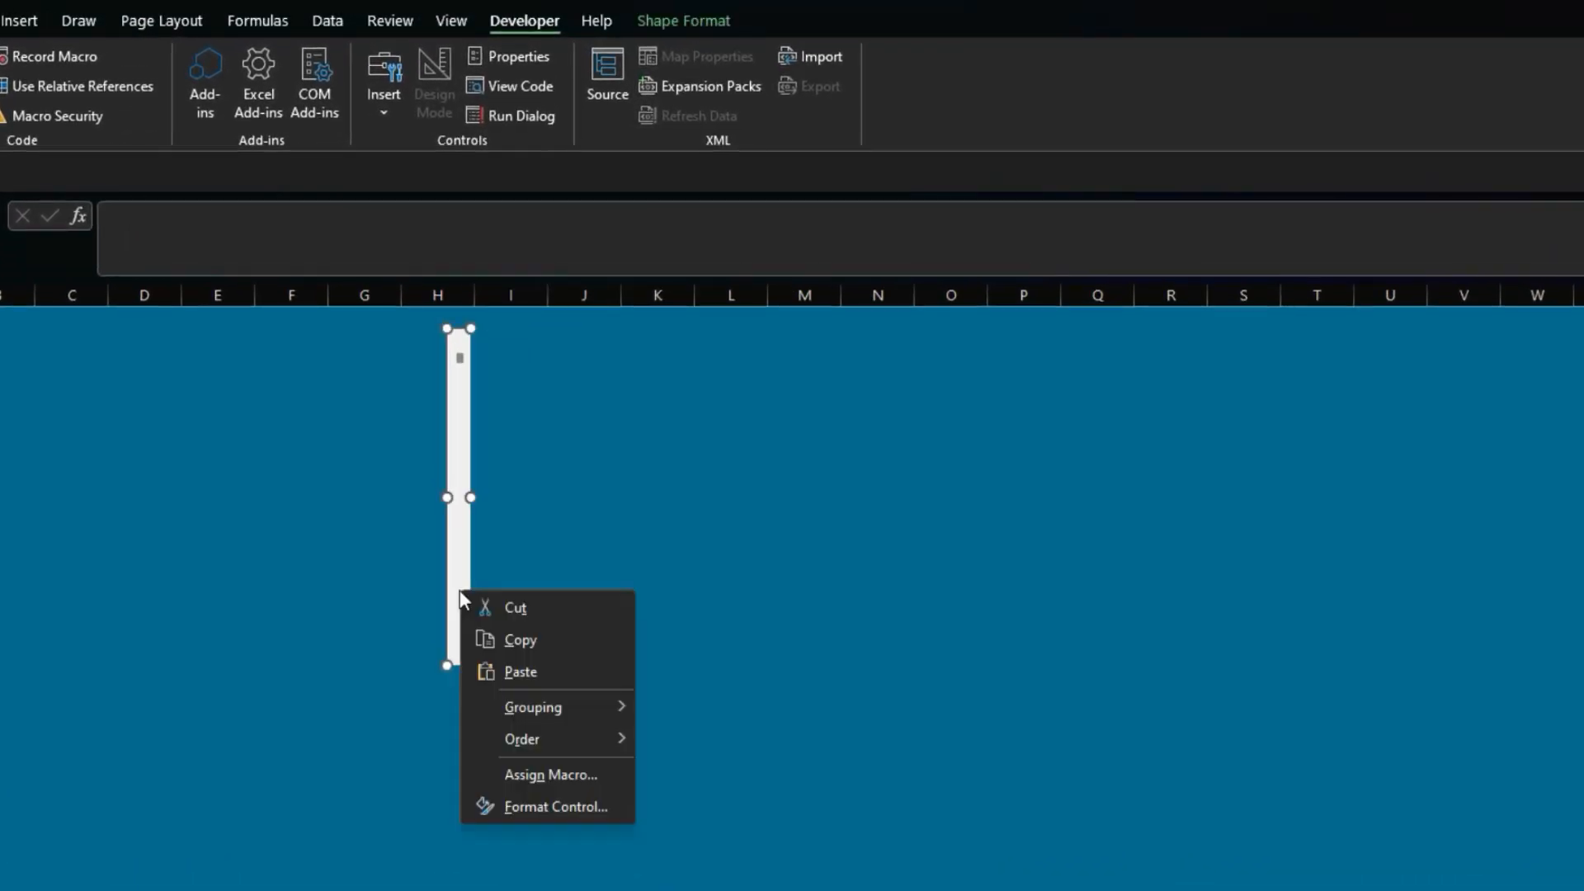
pyautogui.click(521, 807)
pyautogui.doubleClick(431, 377)
pyautogui.write('50')
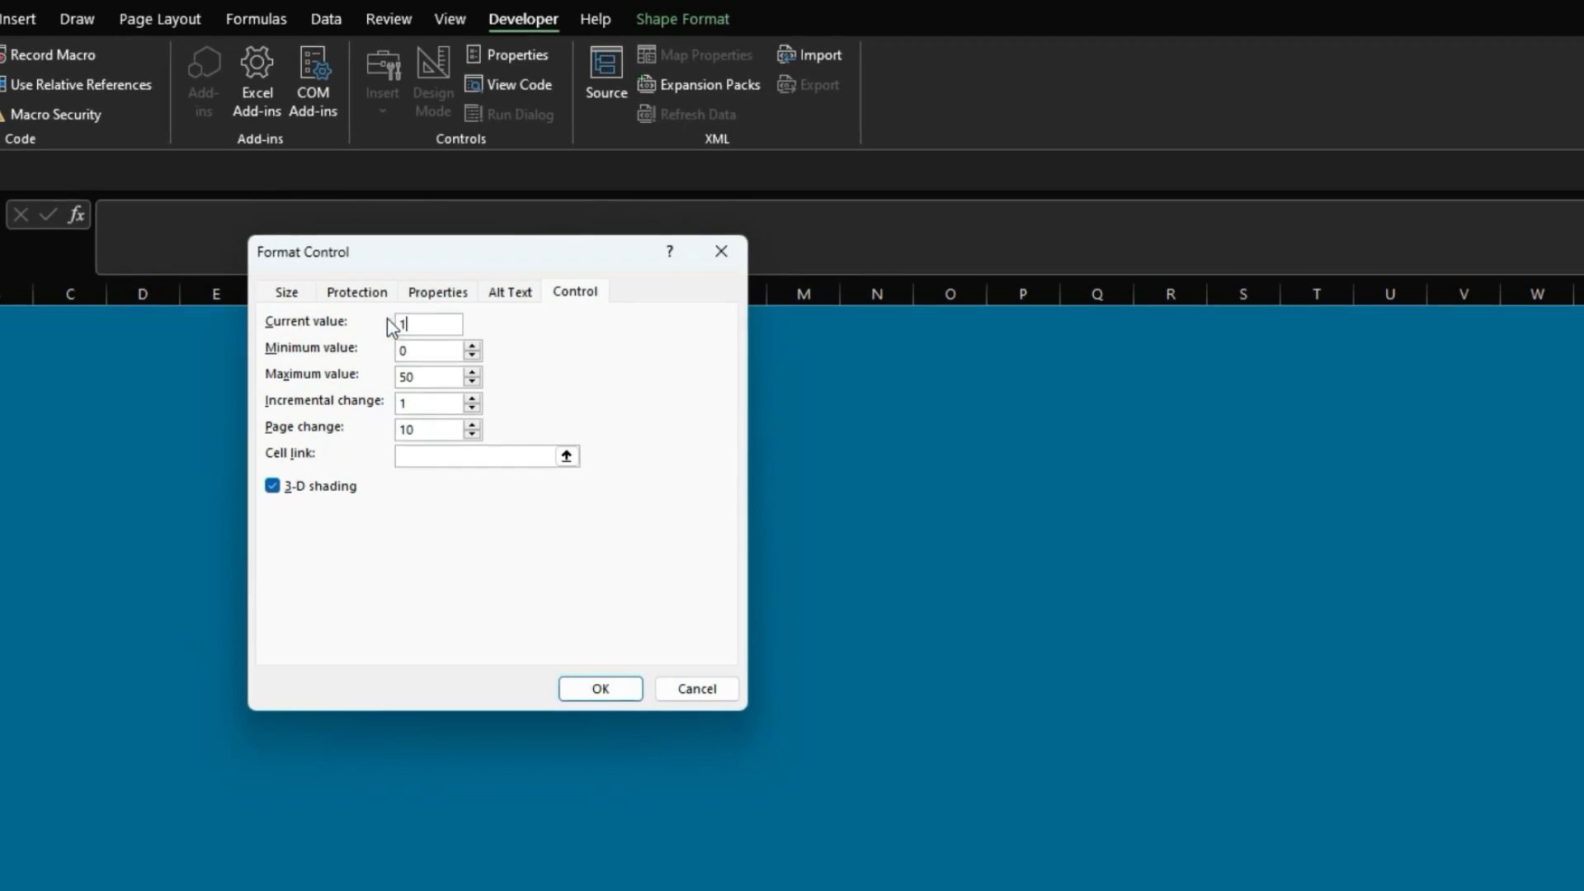
pyautogui.click(599, 688)
# Step: Copy the header row A4:G4 from the pivot food lead time sheet into Dashboard1 starting at cell I1
pyautogui.click(511, 318)
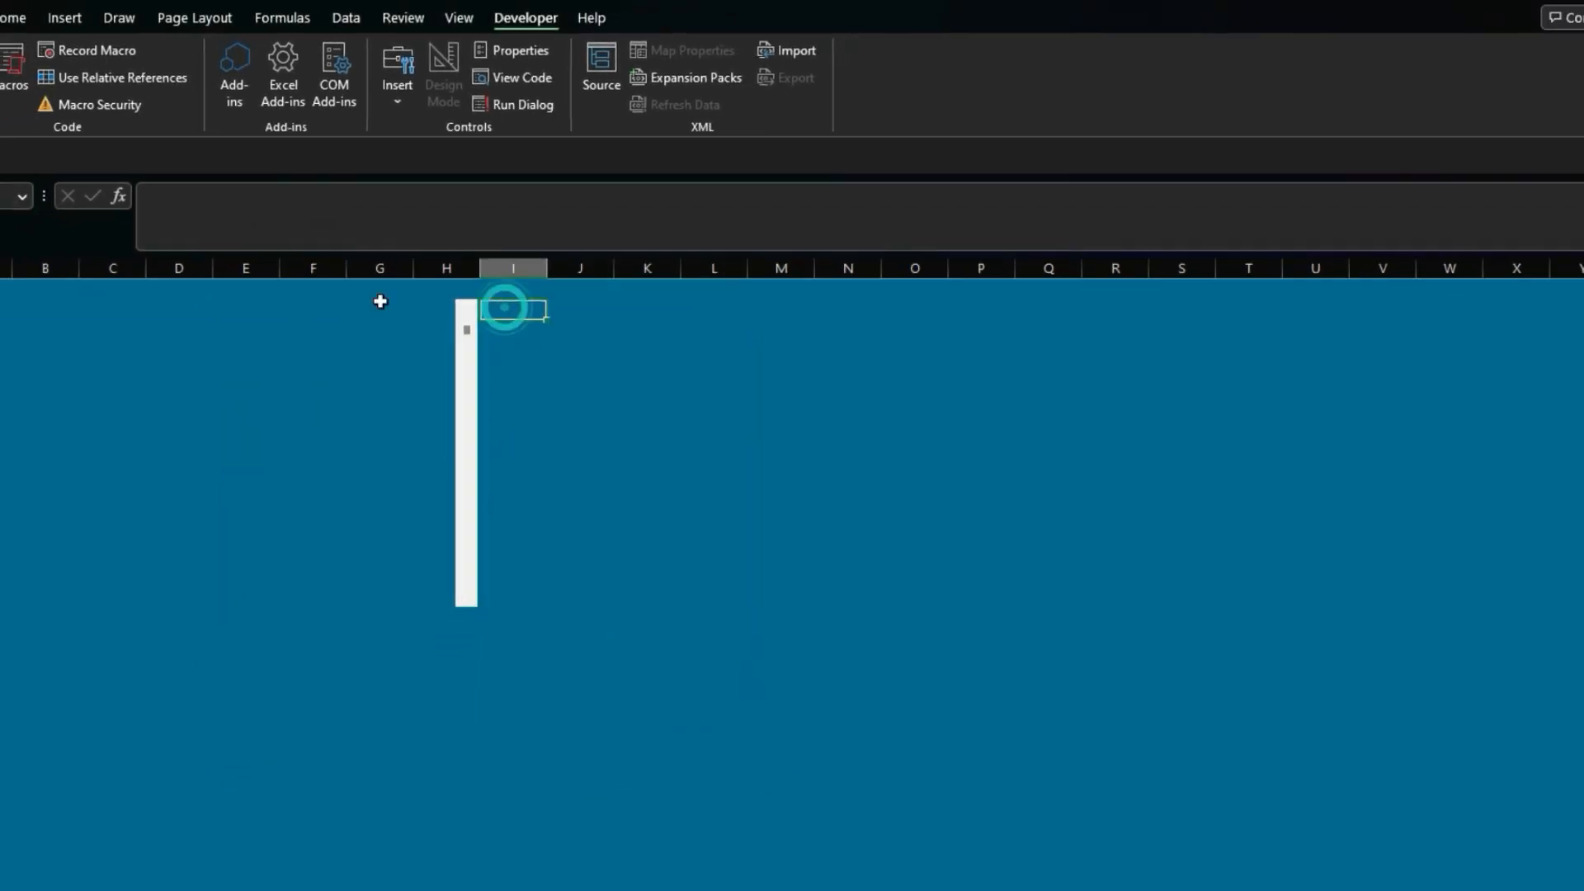
pyautogui.click(429, 854)
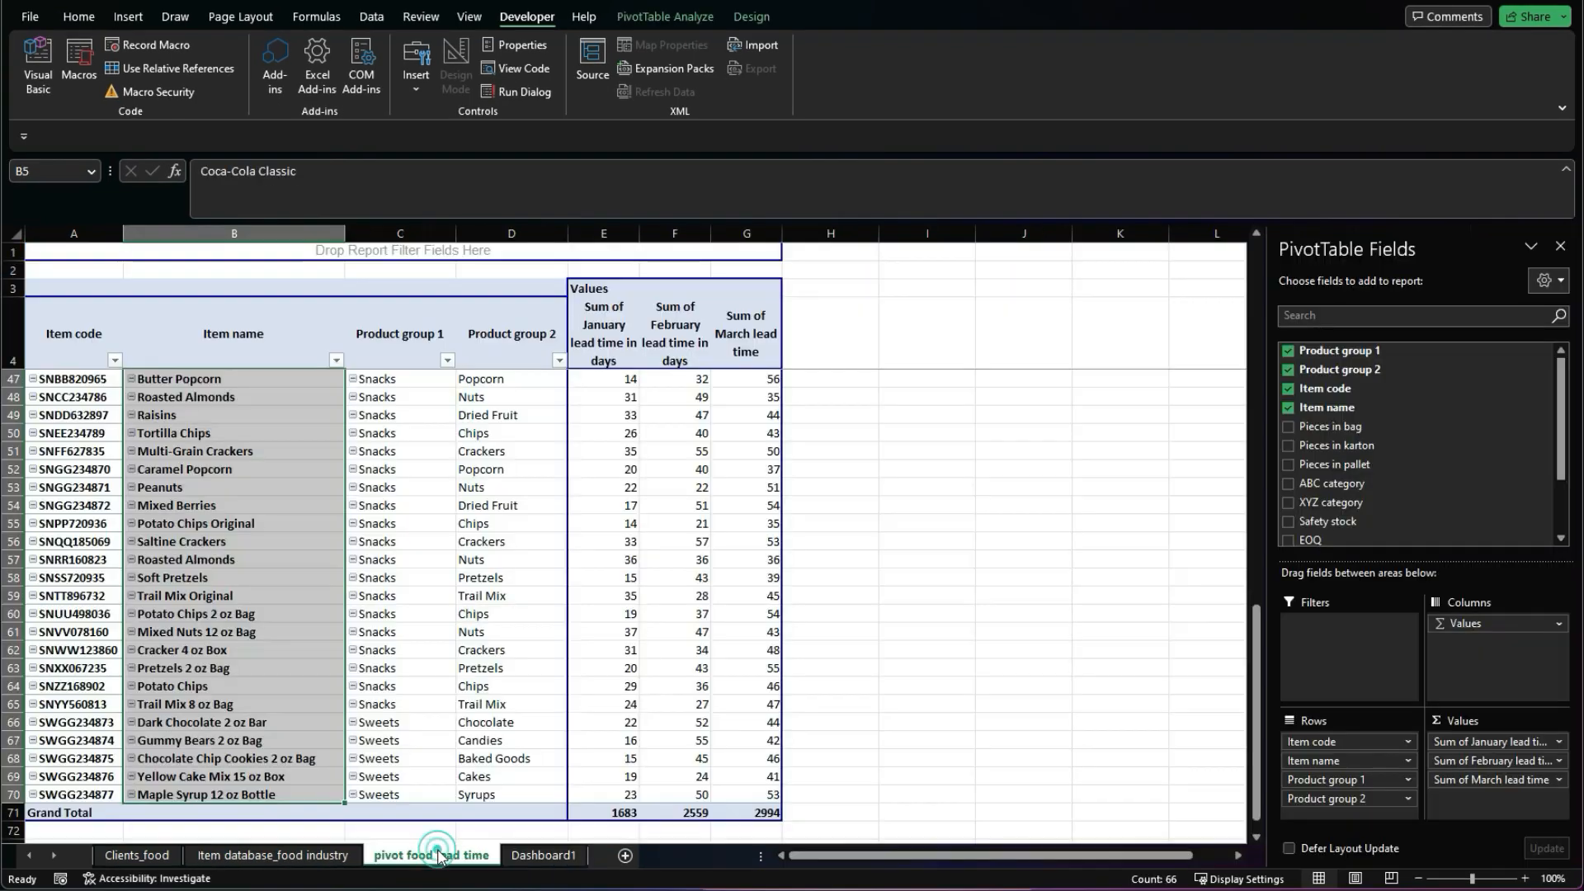
pyautogui.moveTo(750, 333); pyautogui.dragTo(74, 333)
pyautogui.hotkey('ctrl', 'c')
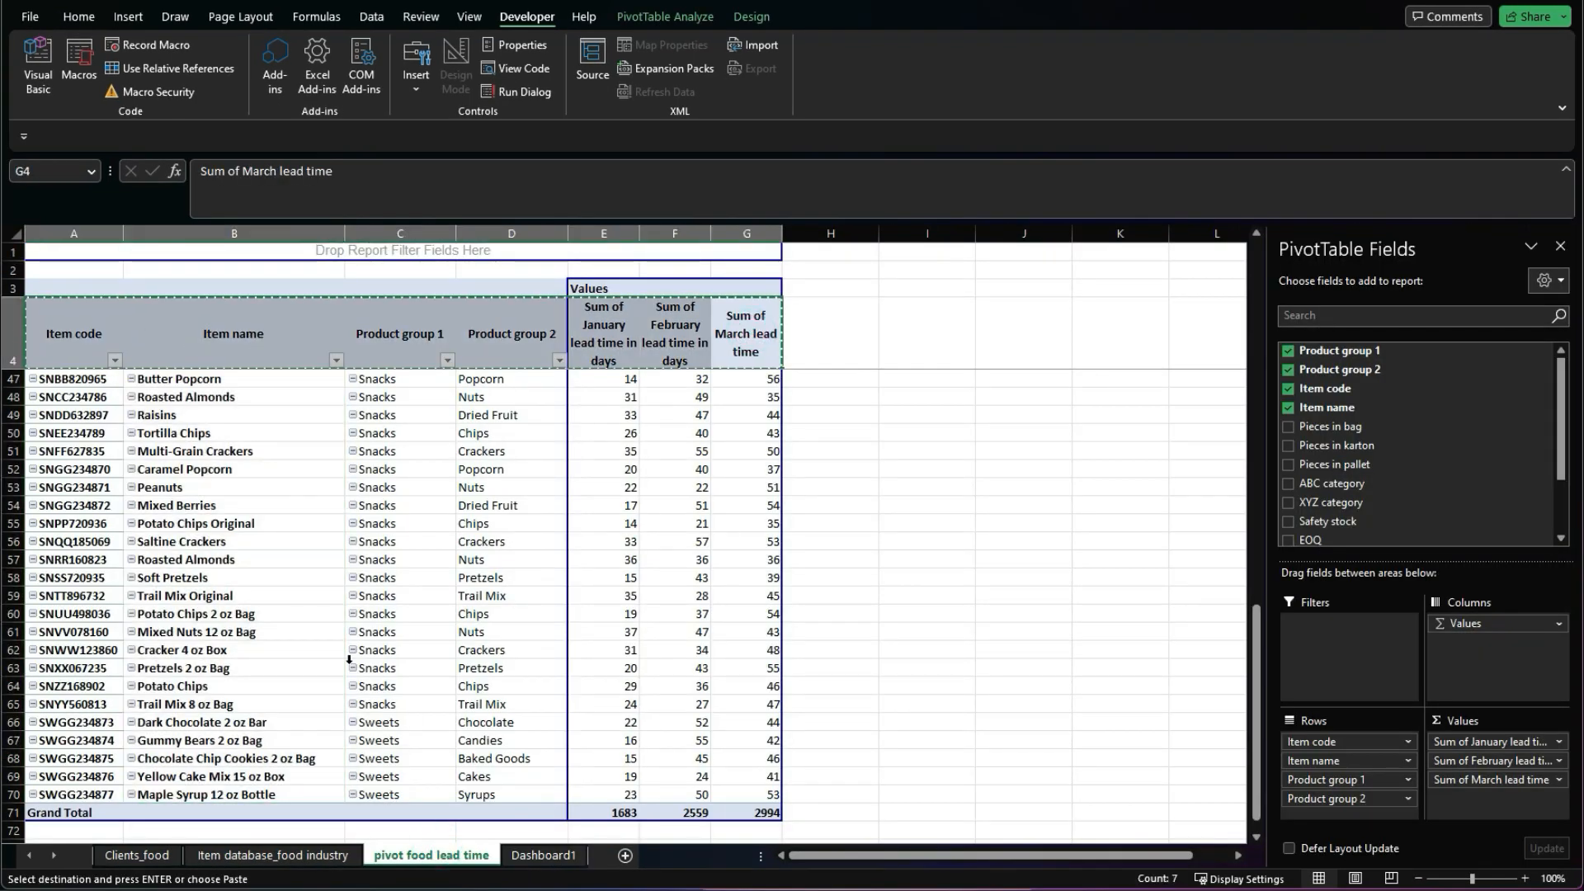
pyautogui.click(567, 856)
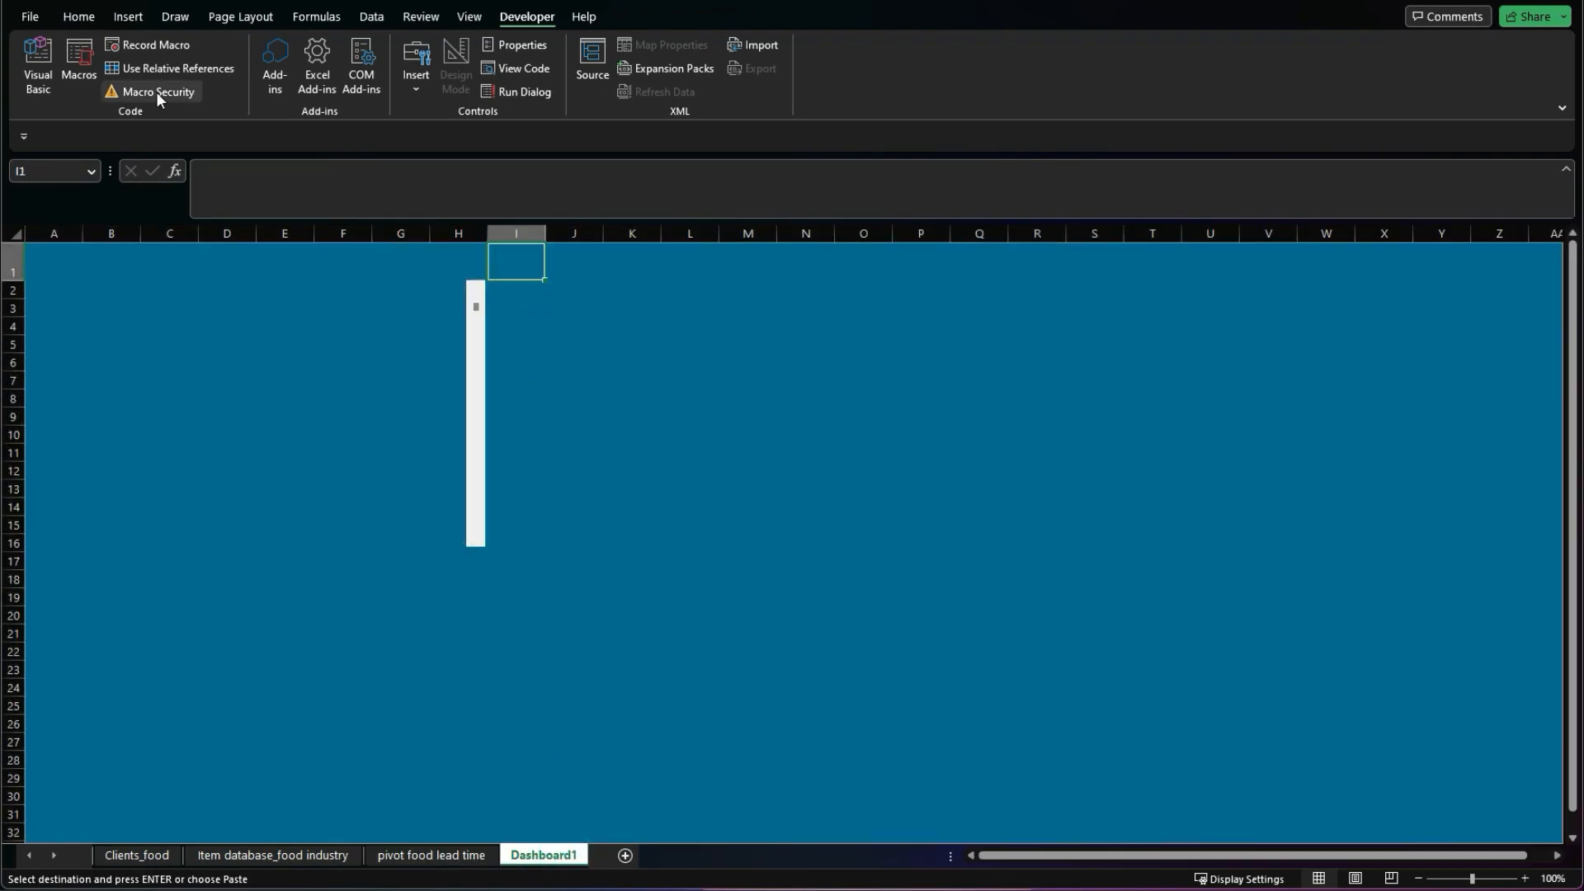
pyautogui.hotkey('ctrl', 'v')
# Step: Enter the formula =OFFSET('pivot food lead time'!A4;0;0) in cell I2 of Dashboard1
pyautogui.click(517, 289)
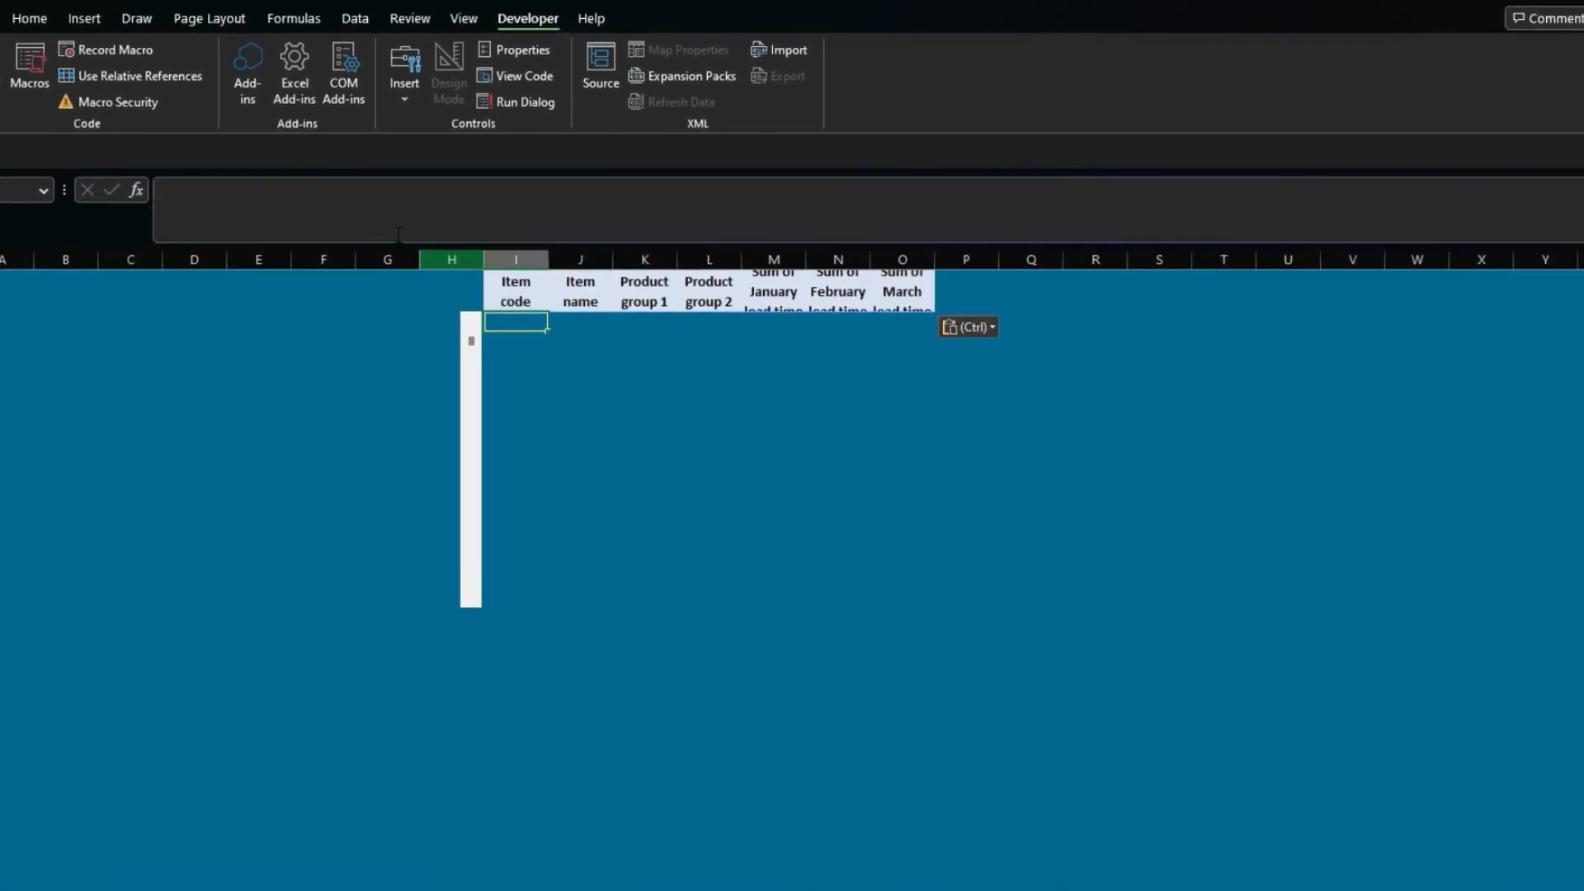
pyautogui.click(343, 191)
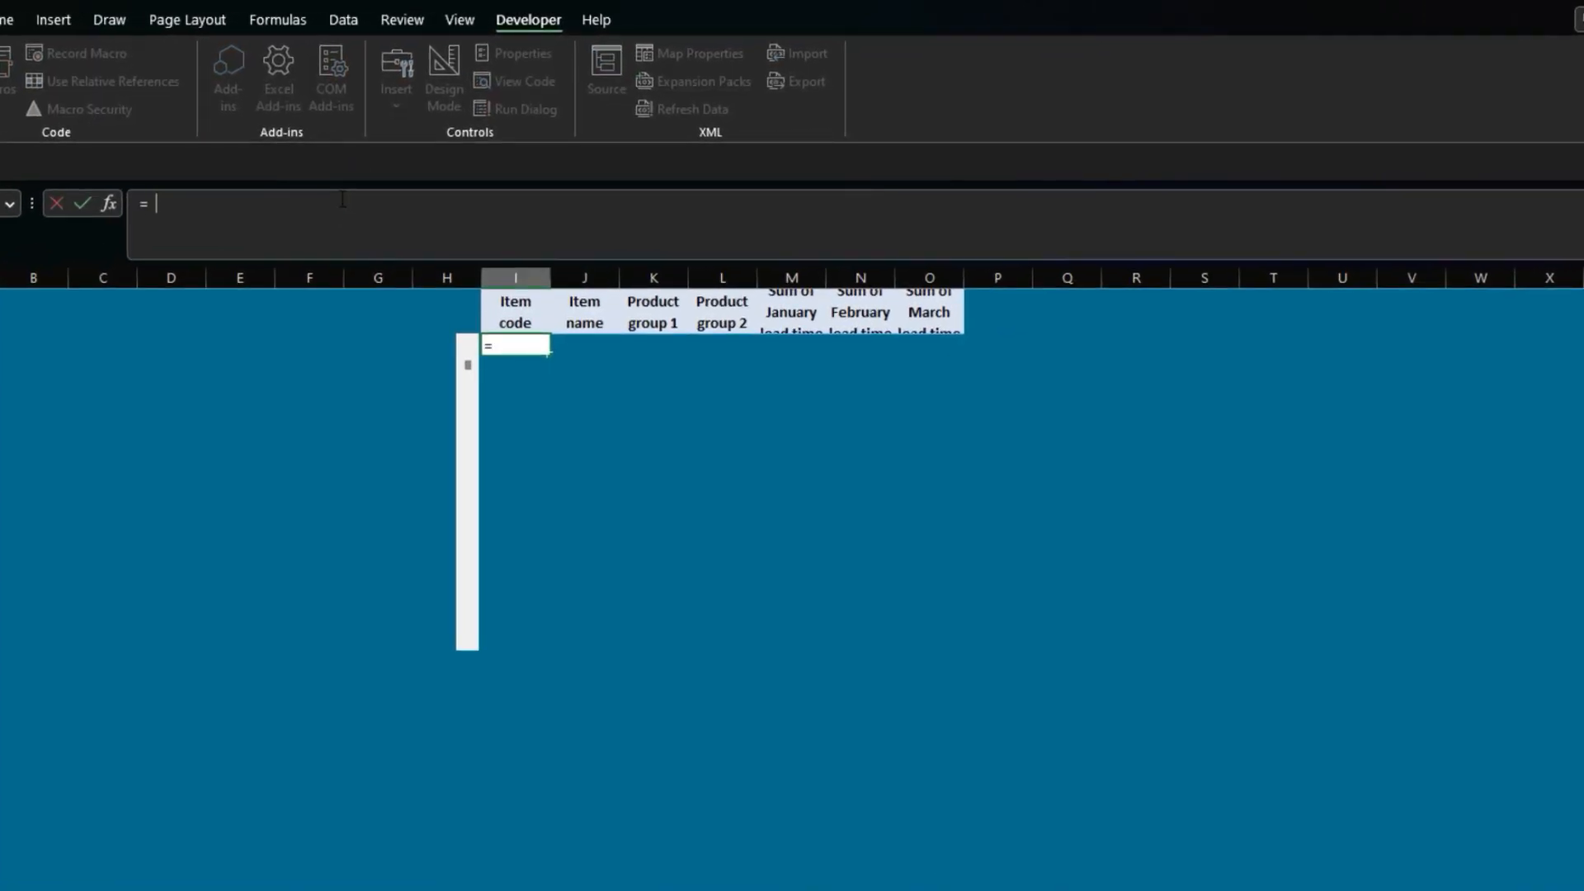
pyautogui.write('=offset(')
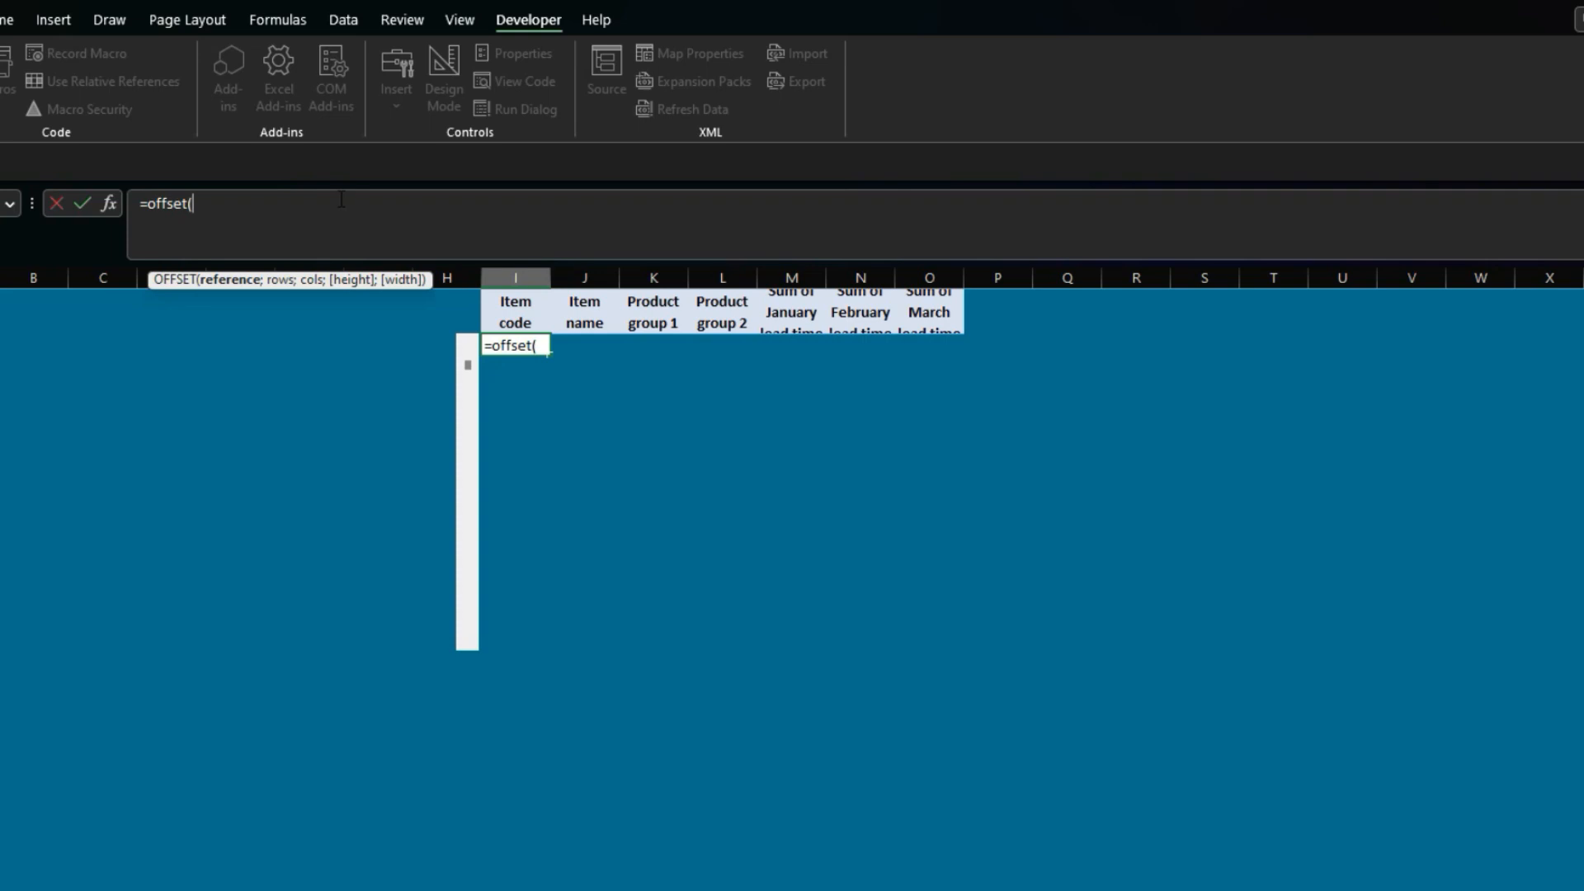
pyautogui.click(173, 279)
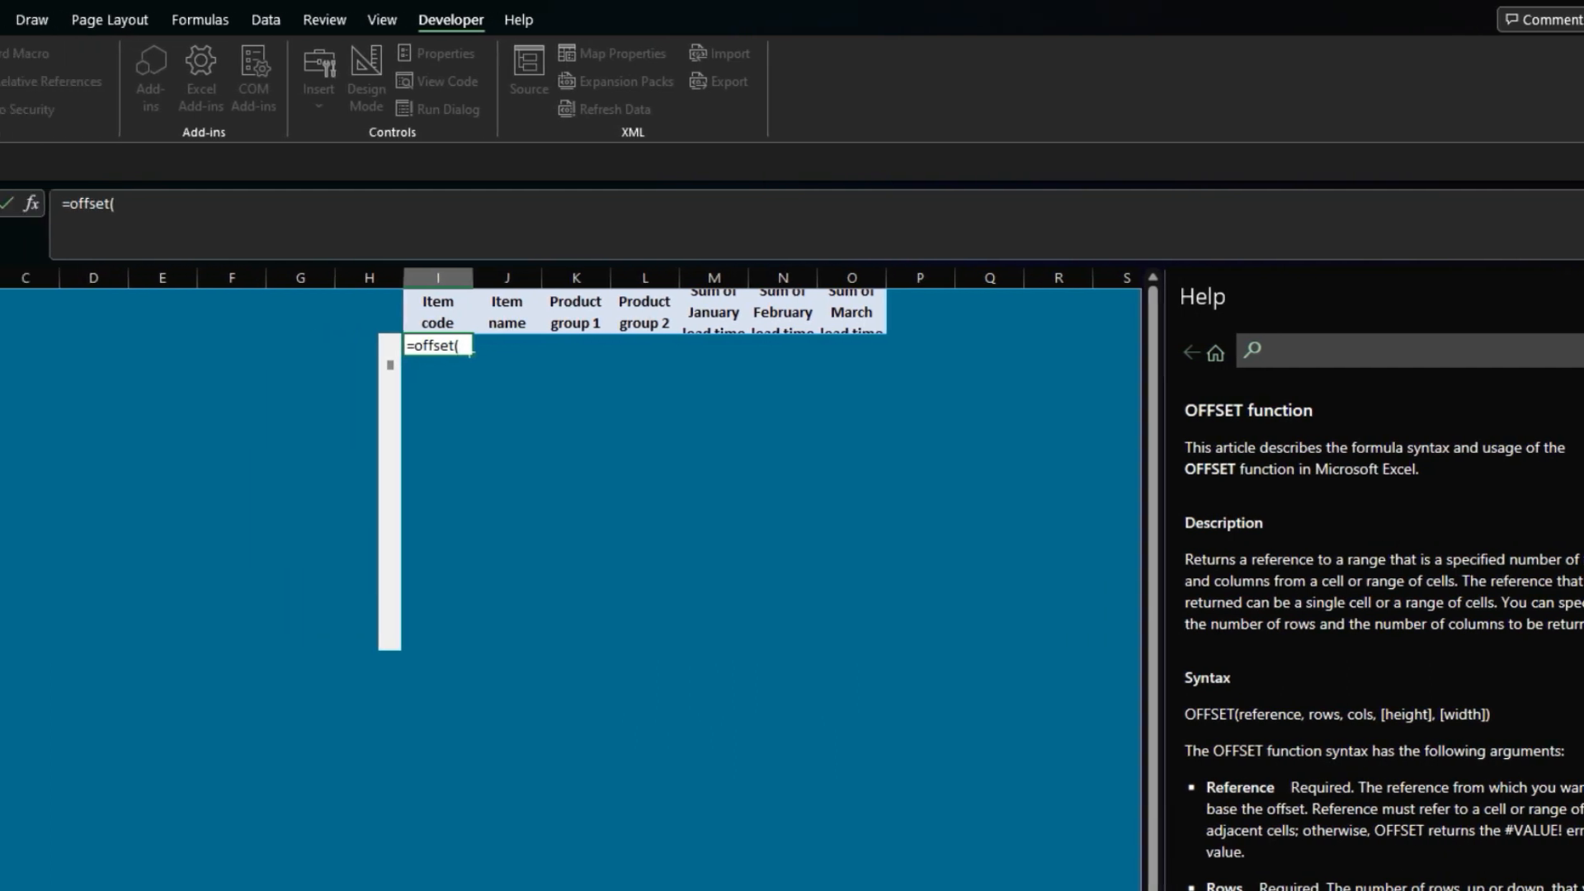
pyautogui.click(1535, 293)
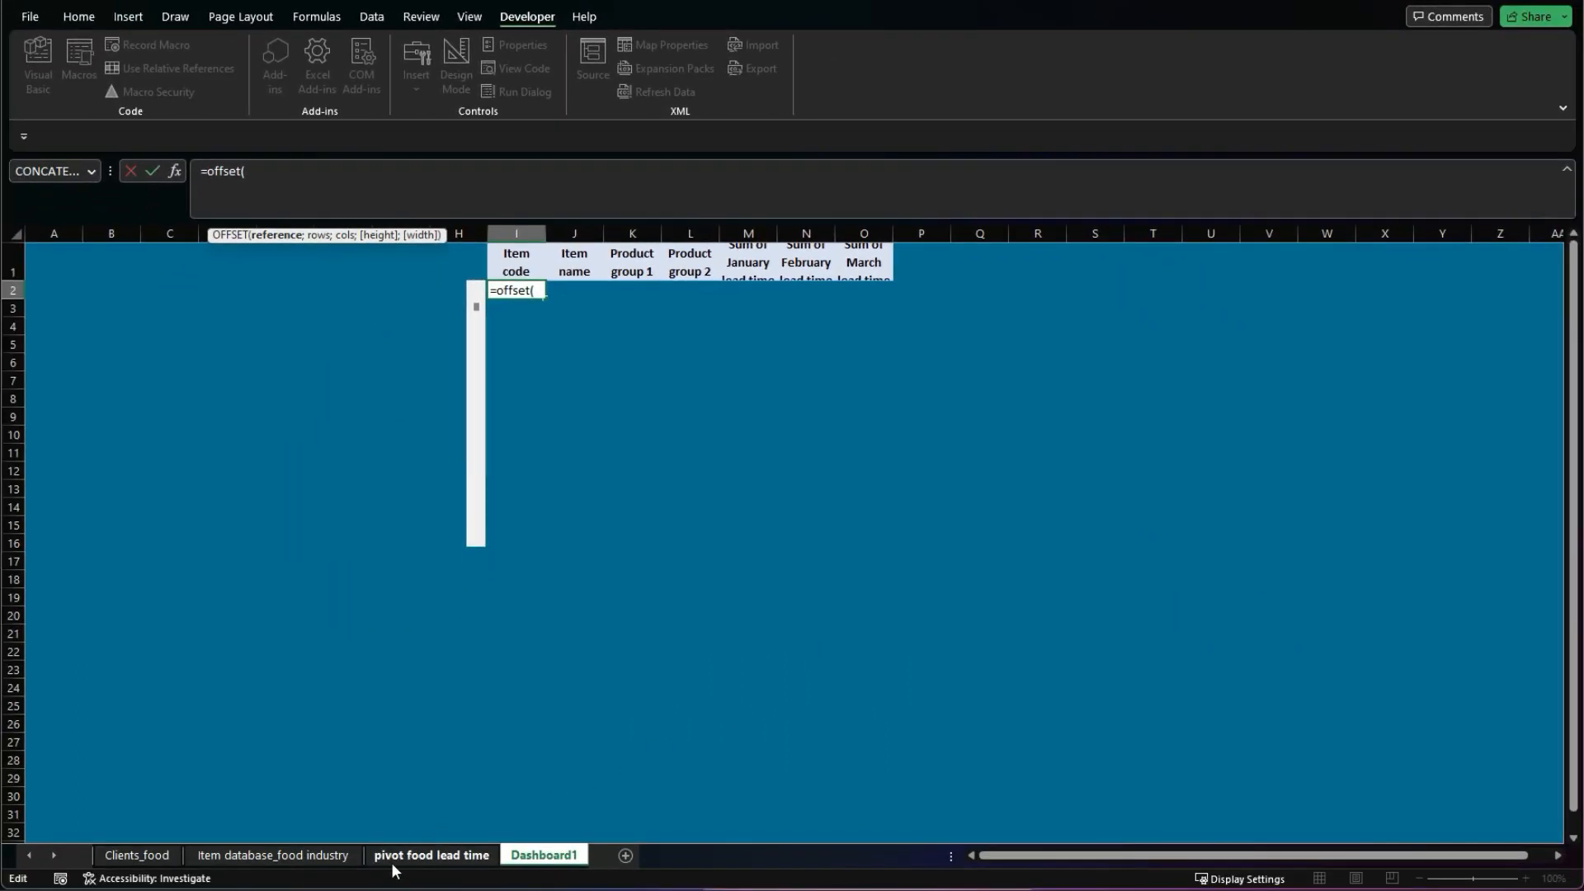
pyautogui.click(394, 862)
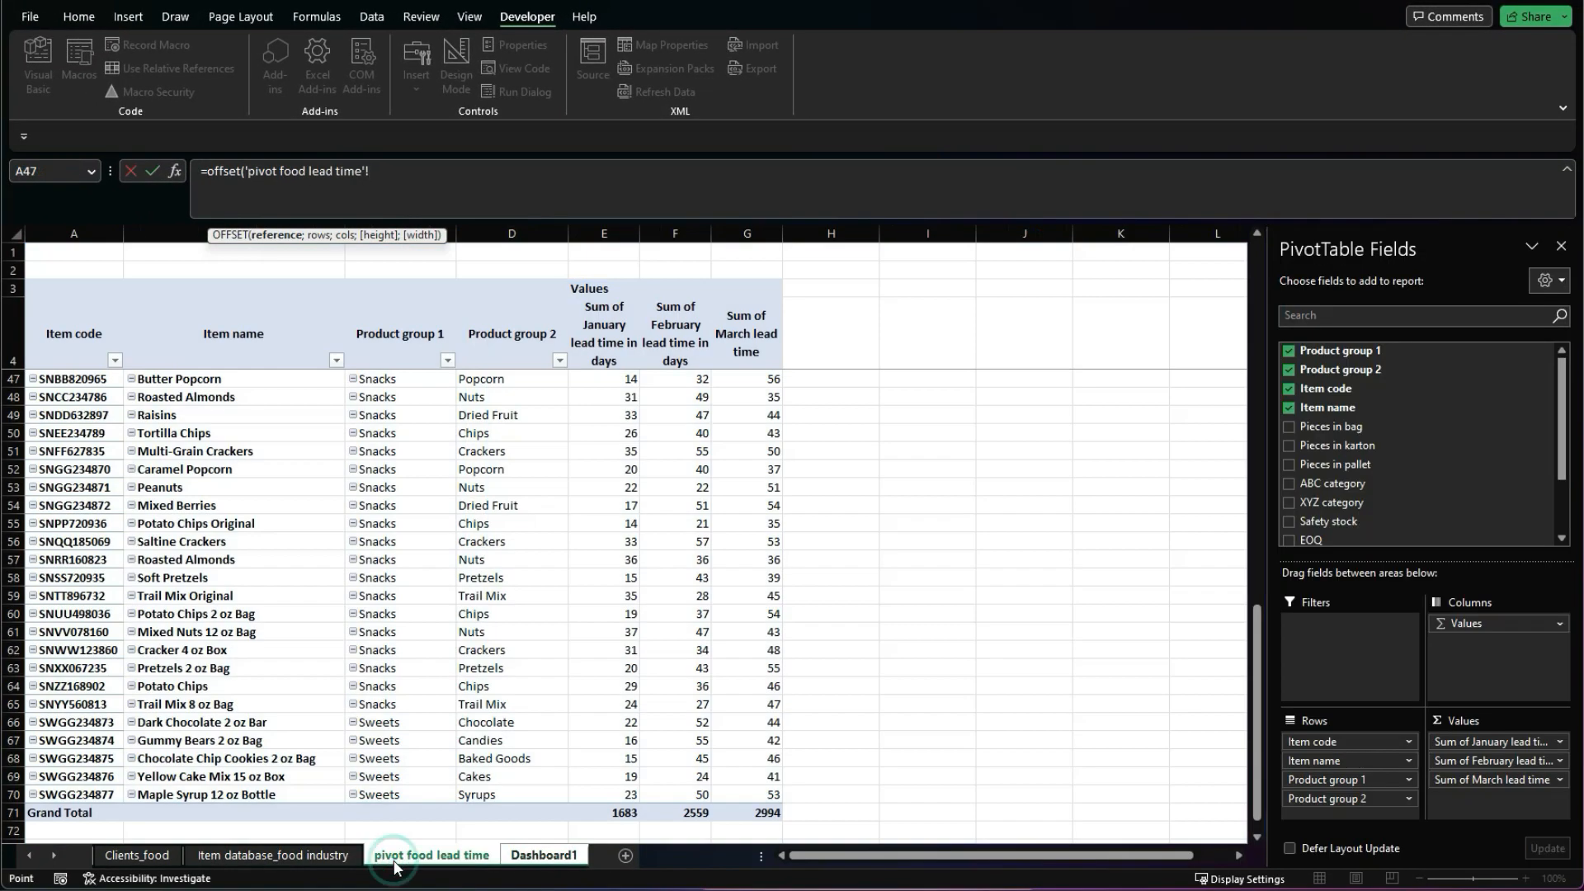
pyautogui.click(72, 353)
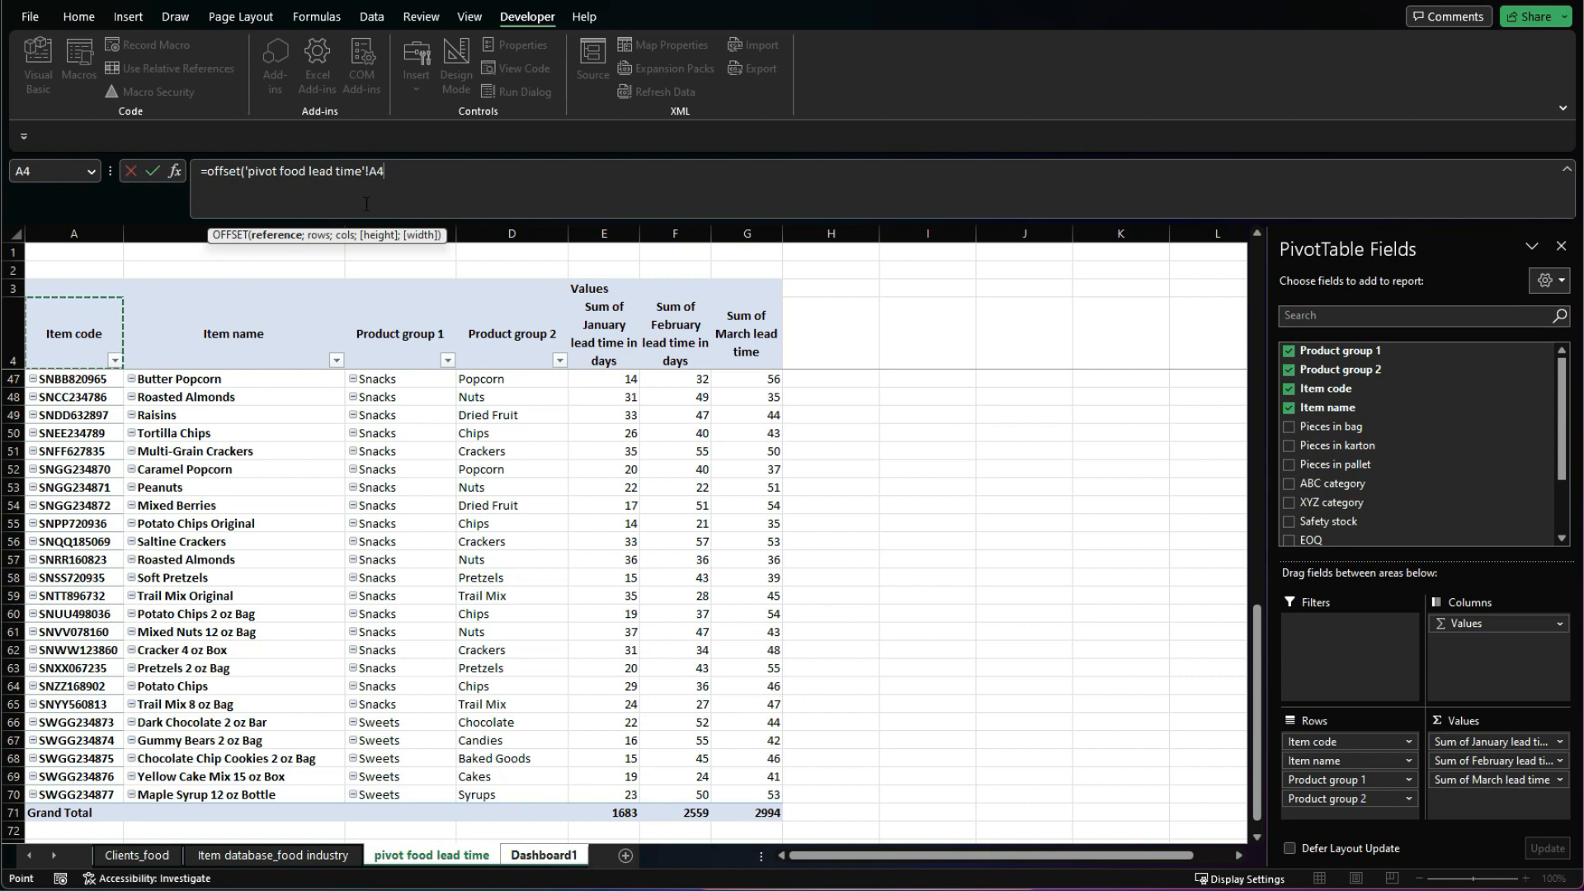
pyautogui.write(';0;0')
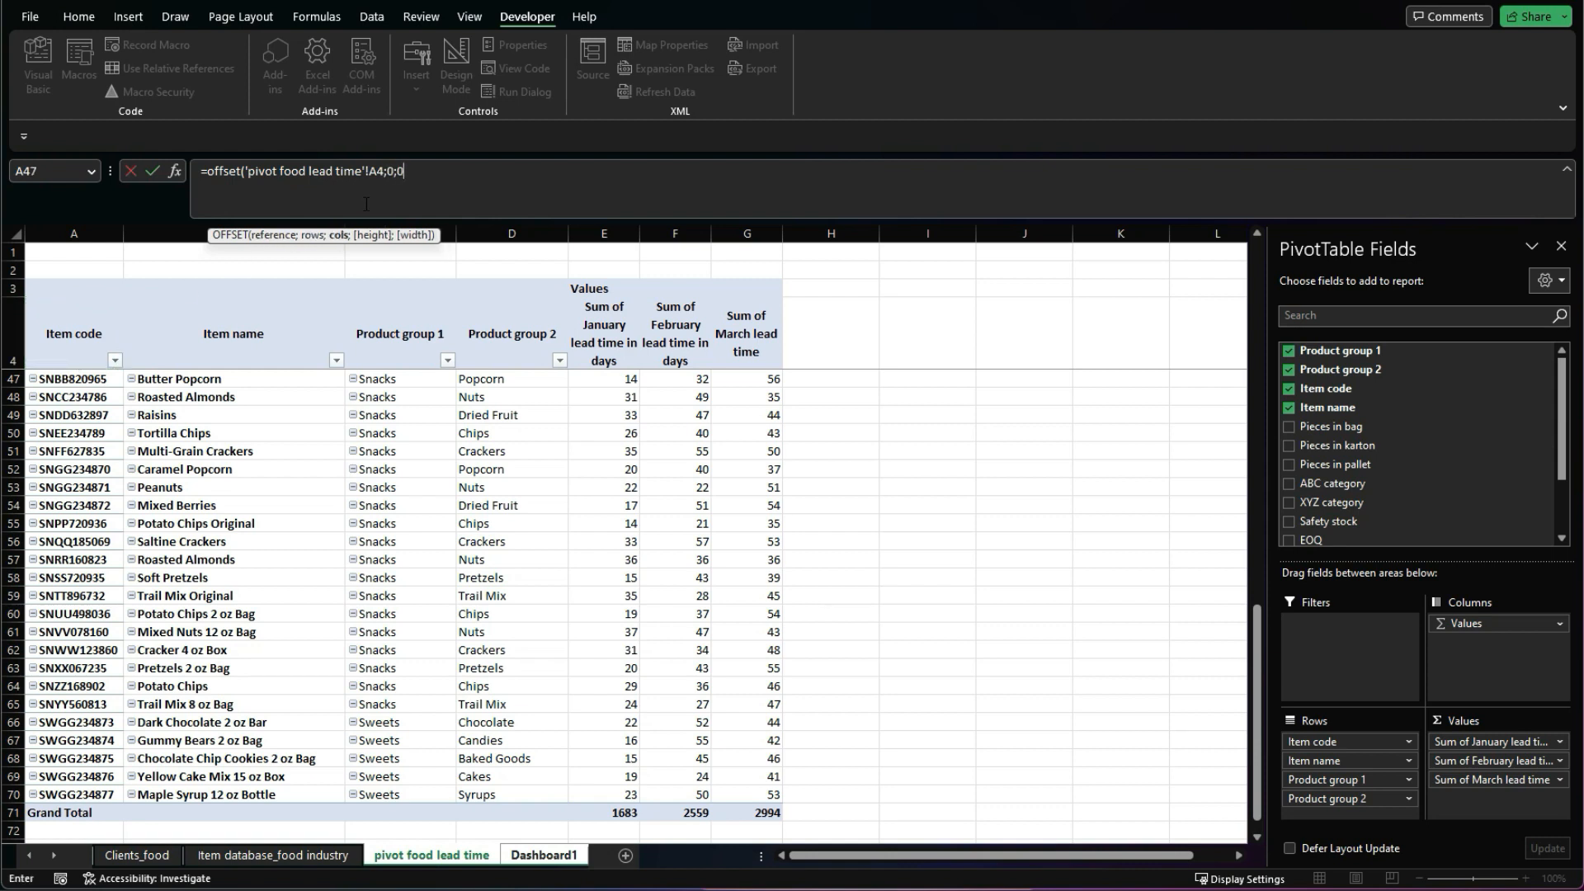
pyautogui.write(')')
pyautogui.press('Return')
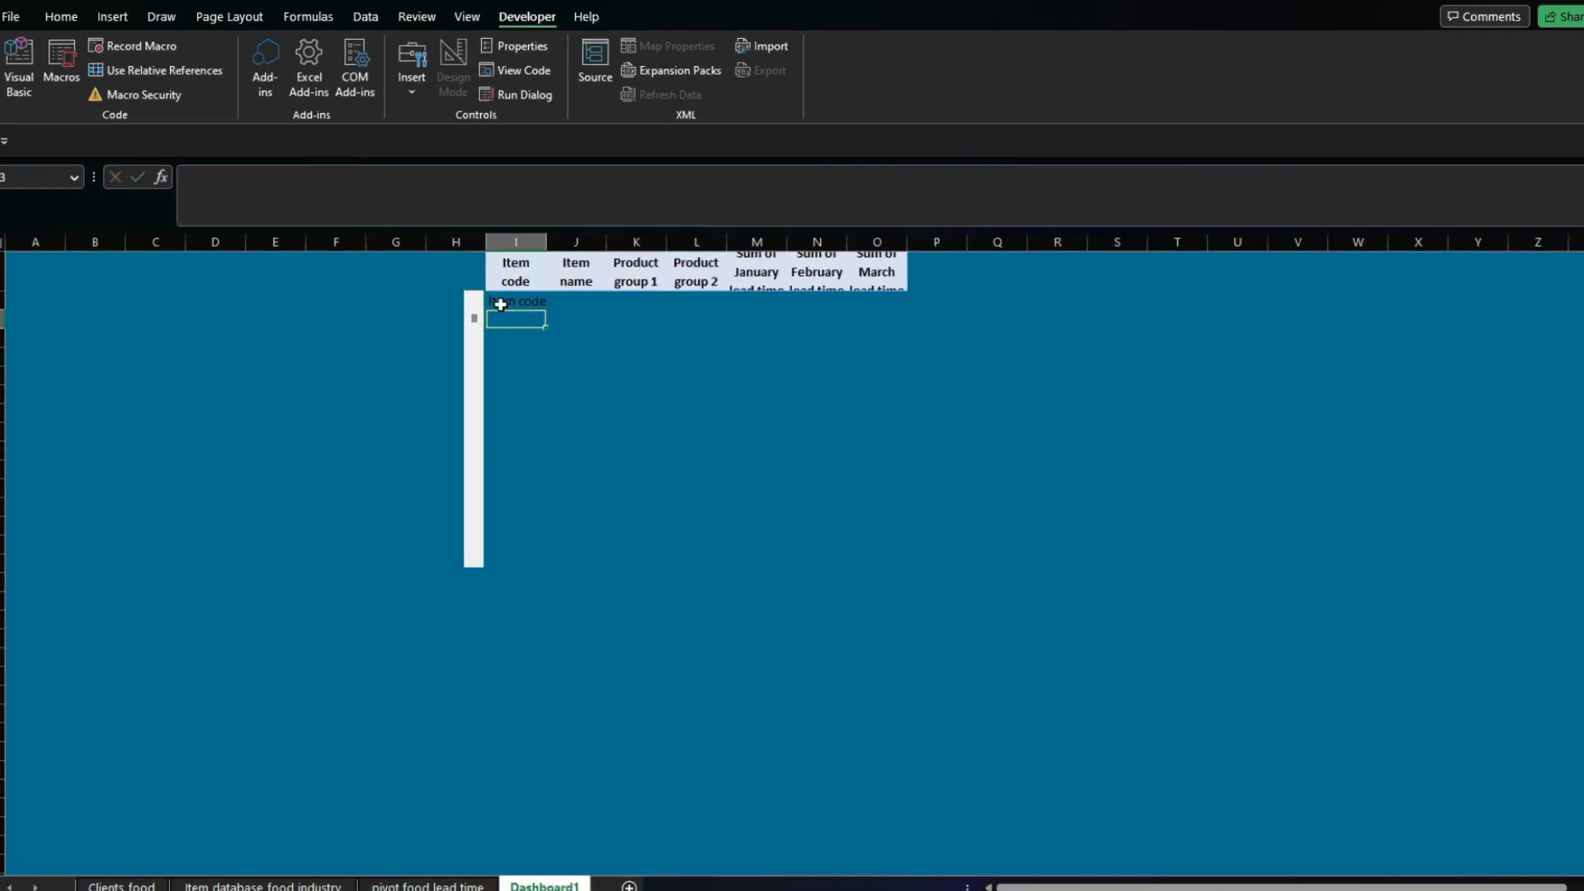
# Step: Check the OFFSET formula in cell I2 and test whether moving the scroll bar affects it
pyautogui.click(502, 340)
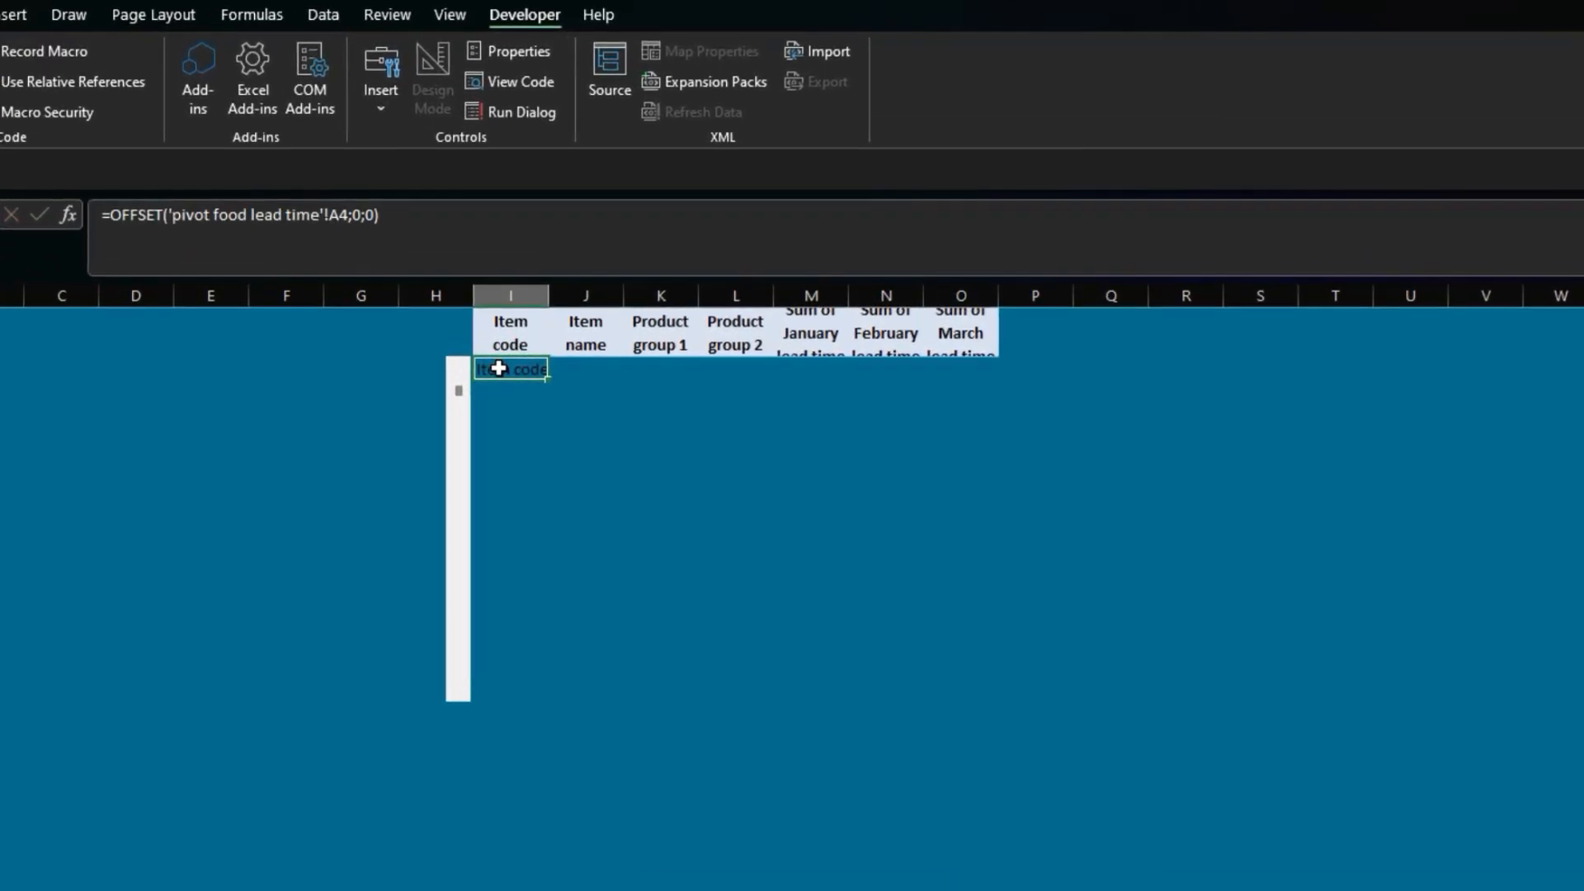
pyautogui.click(468, 411)
pyautogui.moveTo(462, 452); pyautogui.dragTo(459, 402)
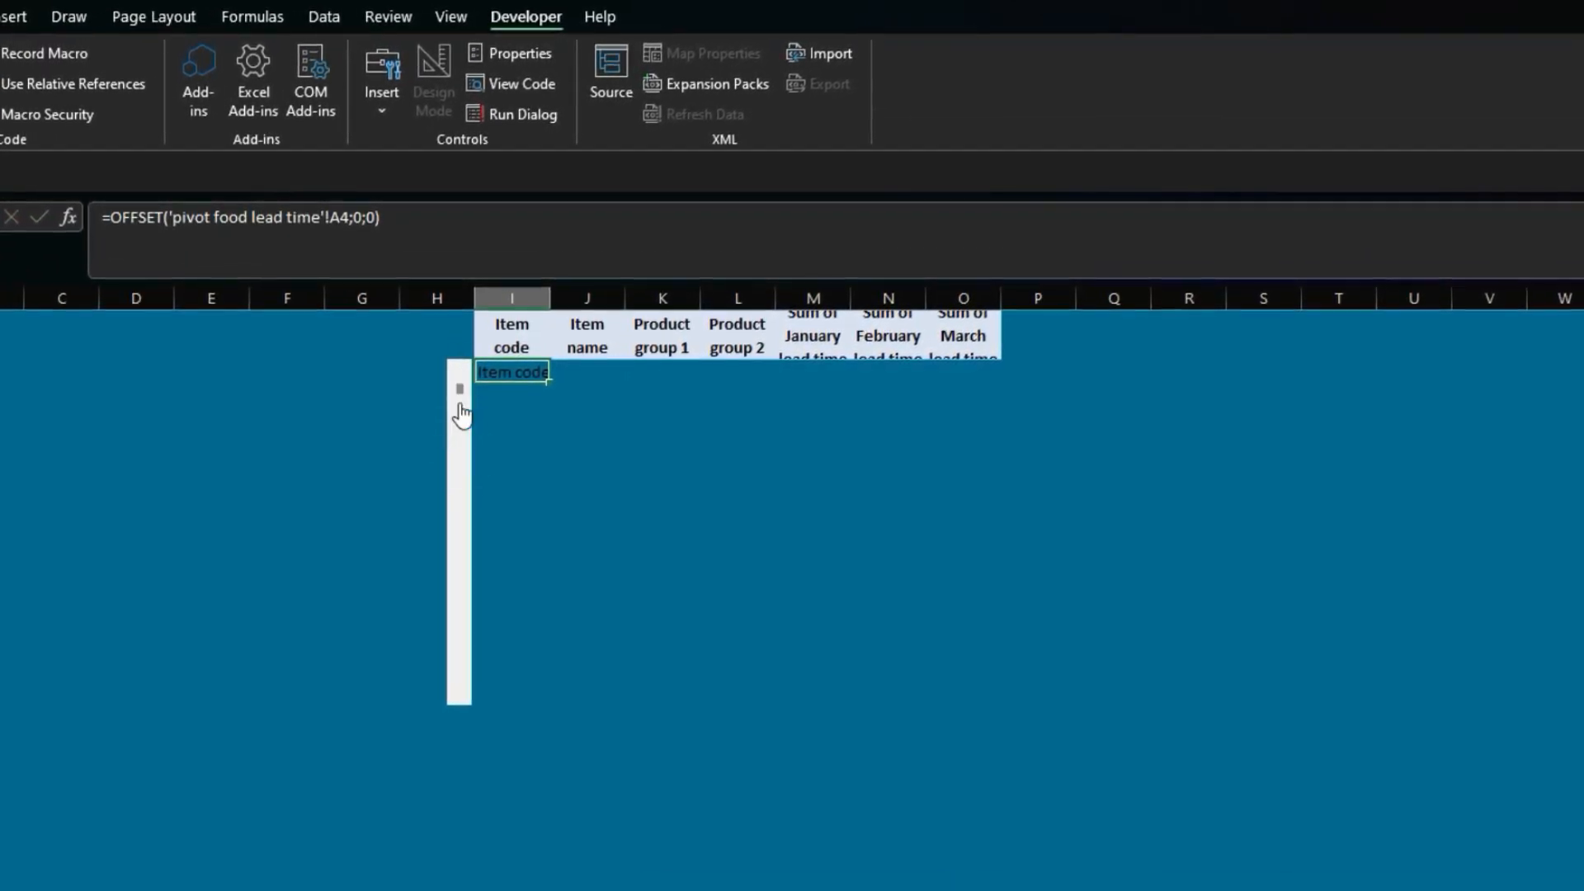
# Step: Link the scroll bar to cell $R$1 and scroll it up and down to test the link
pyautogui.rightClick(457, 450)
pyautogui.click(511, 670)
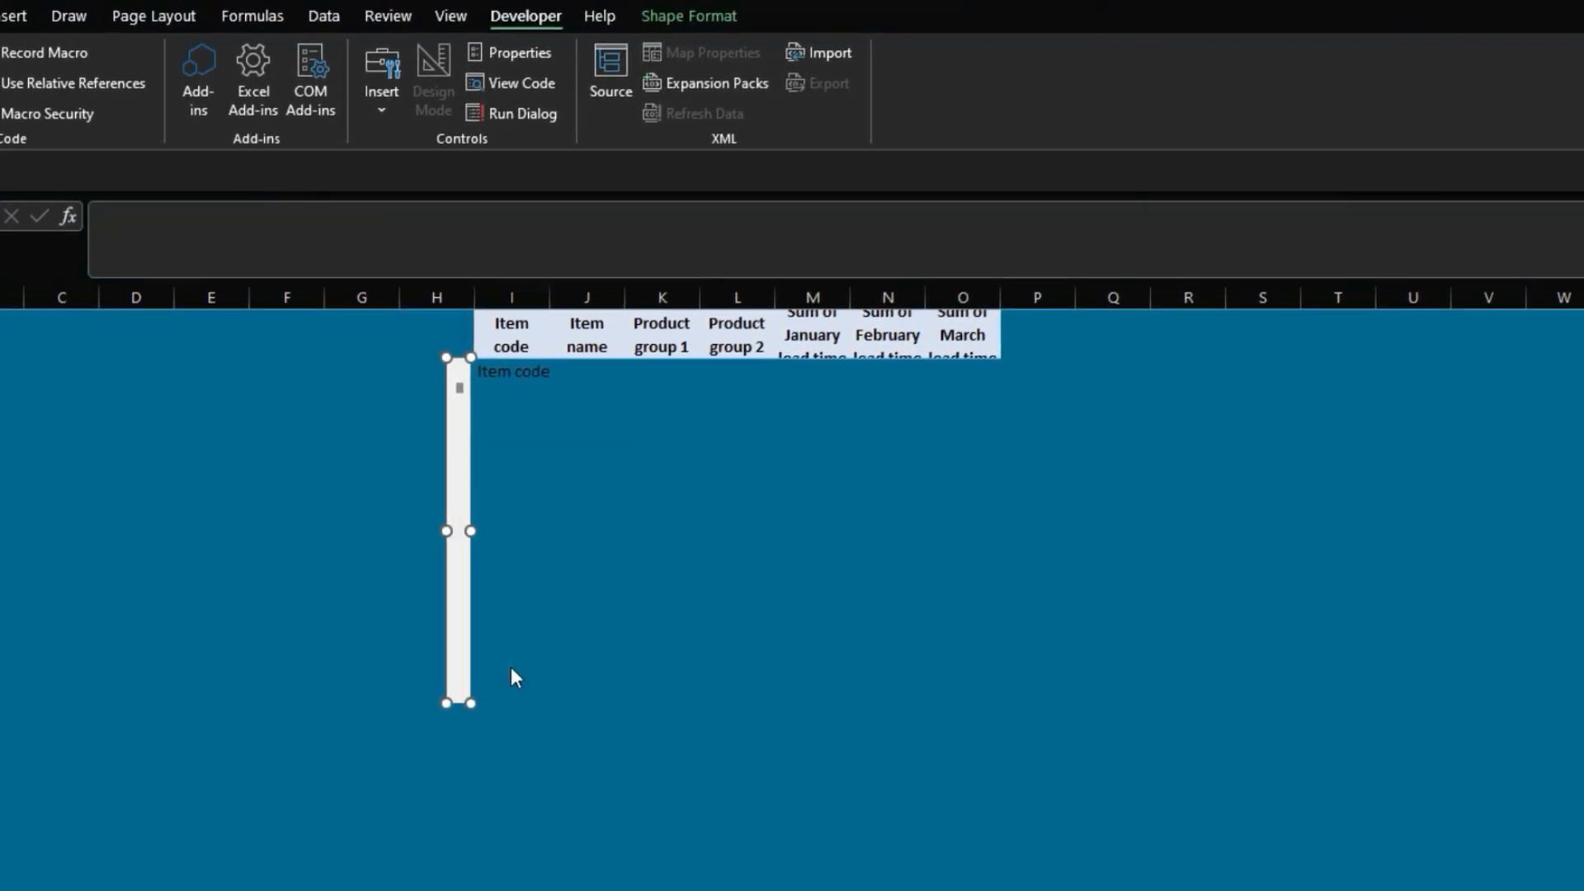
pyautogui.click(421, 463)
pyautogui.click(1206, 327)
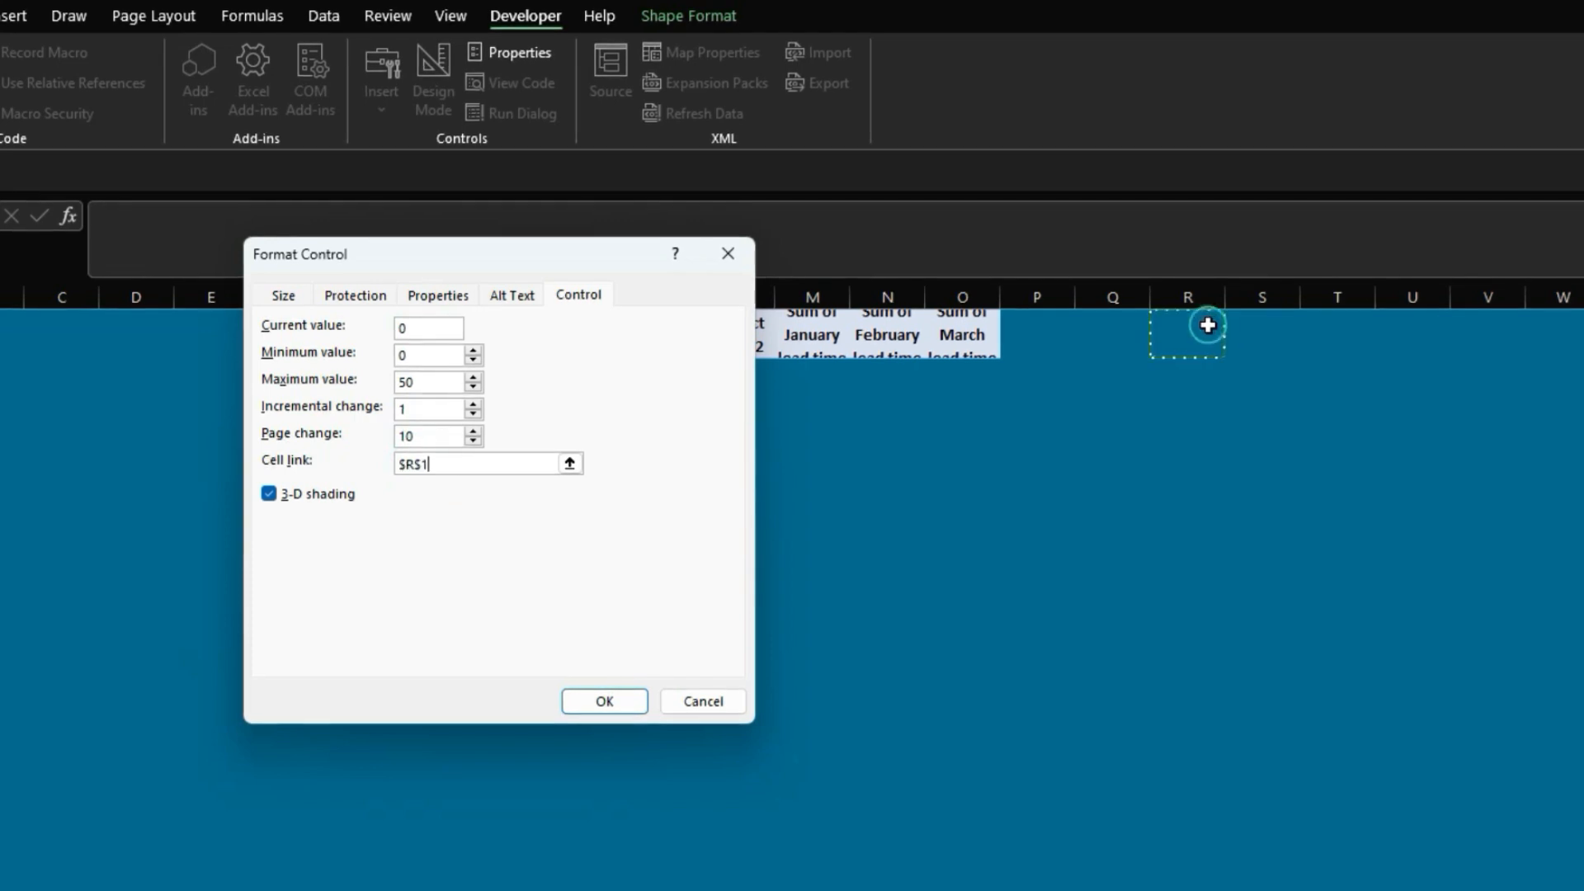
pyautogui.click(575, 695)
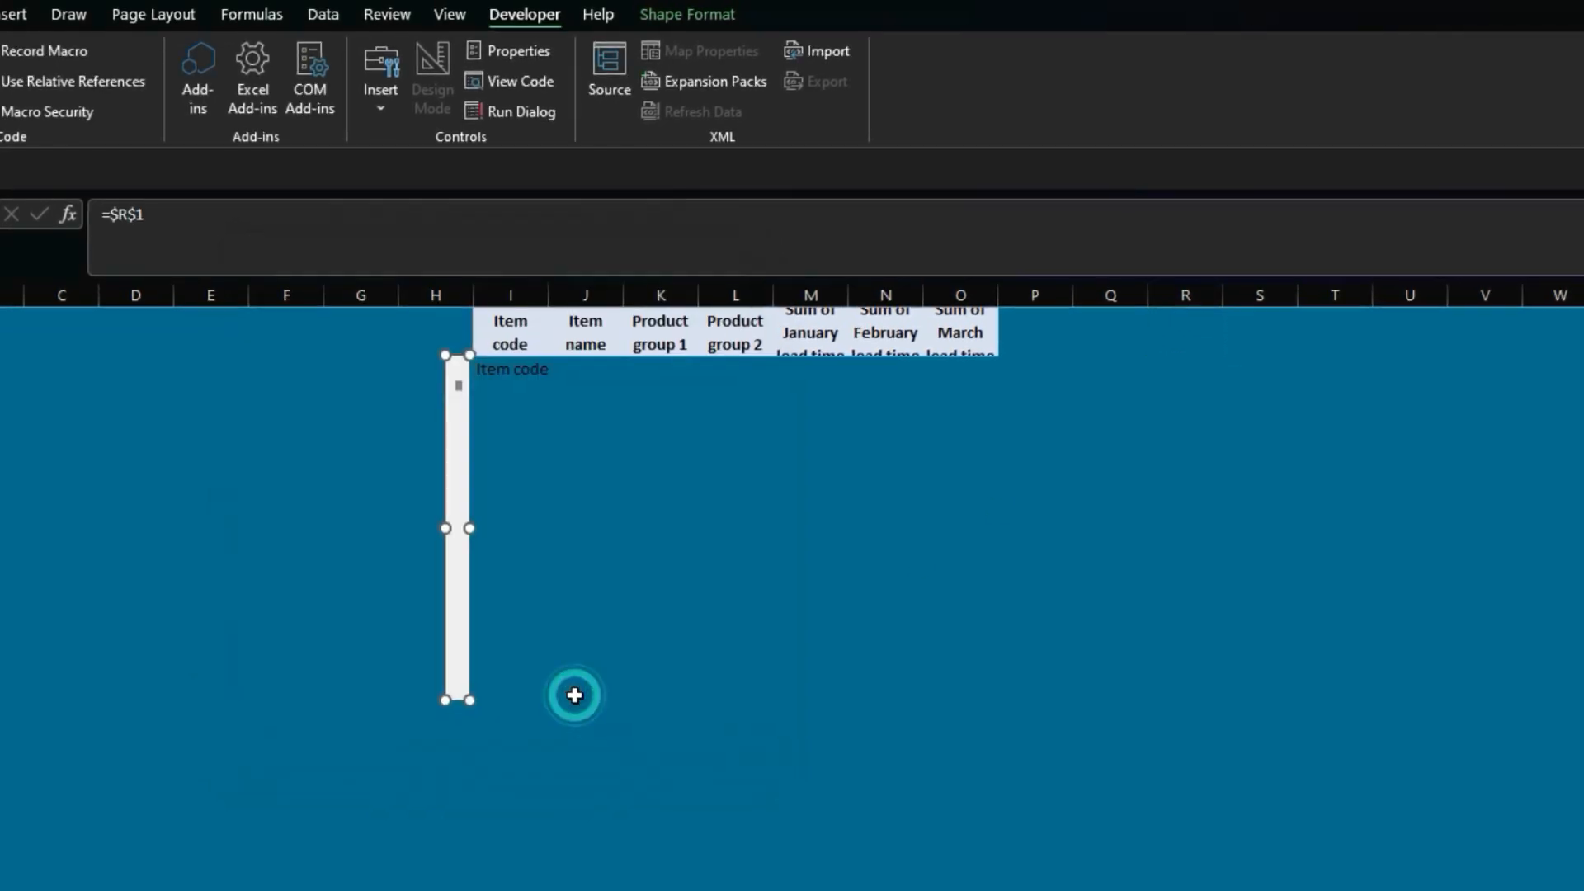
pyautogui.click(557, 626)
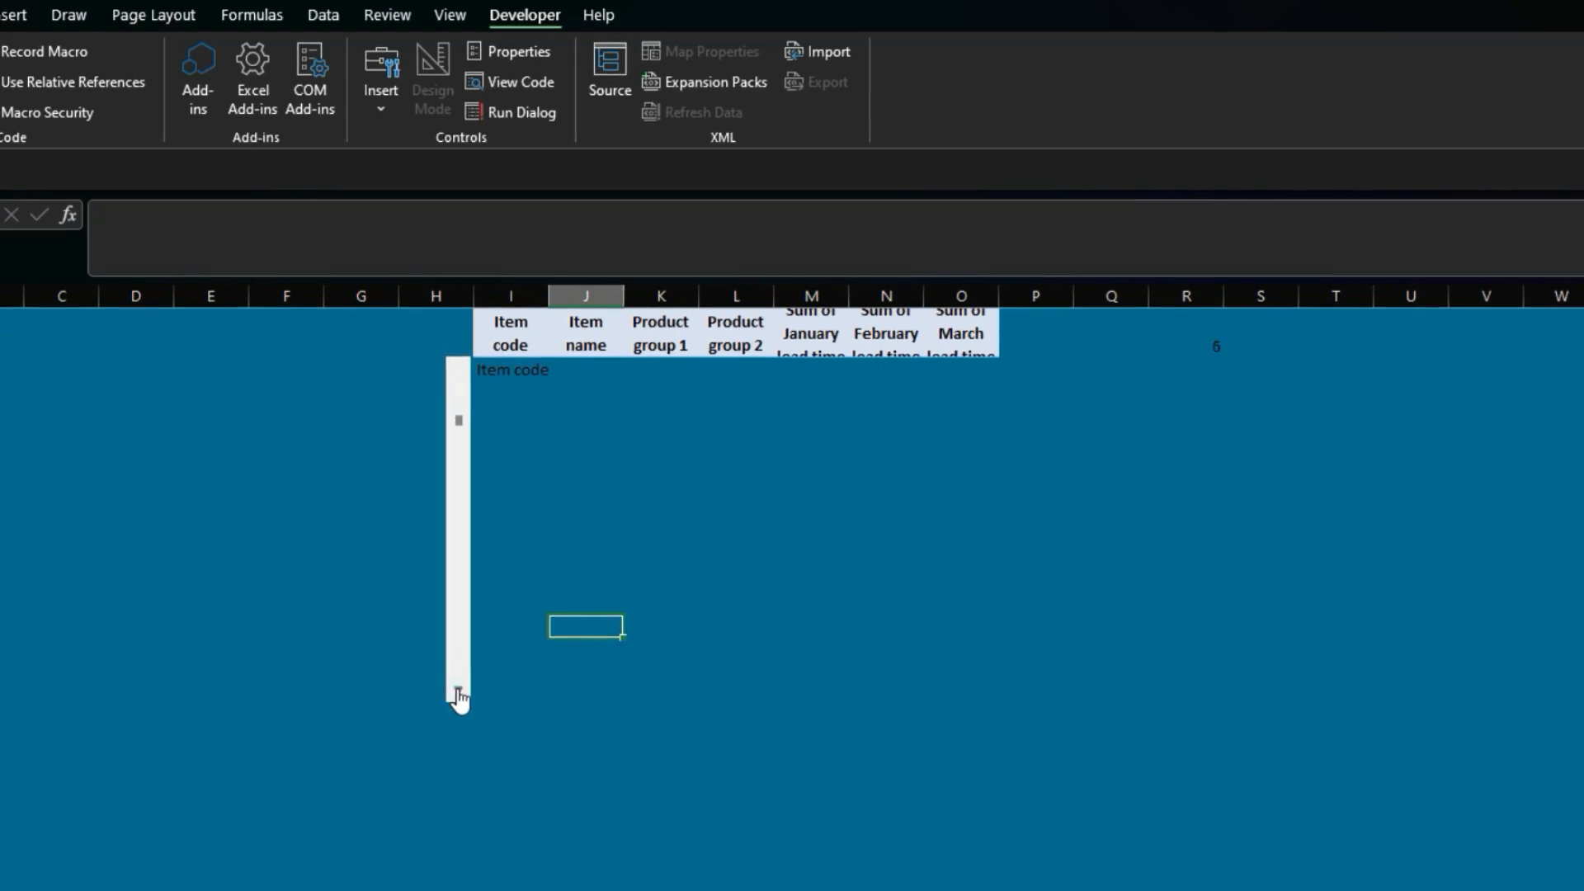
pyautogui.moveTo(458, 408); pyautogui.dragTo(460, 631)
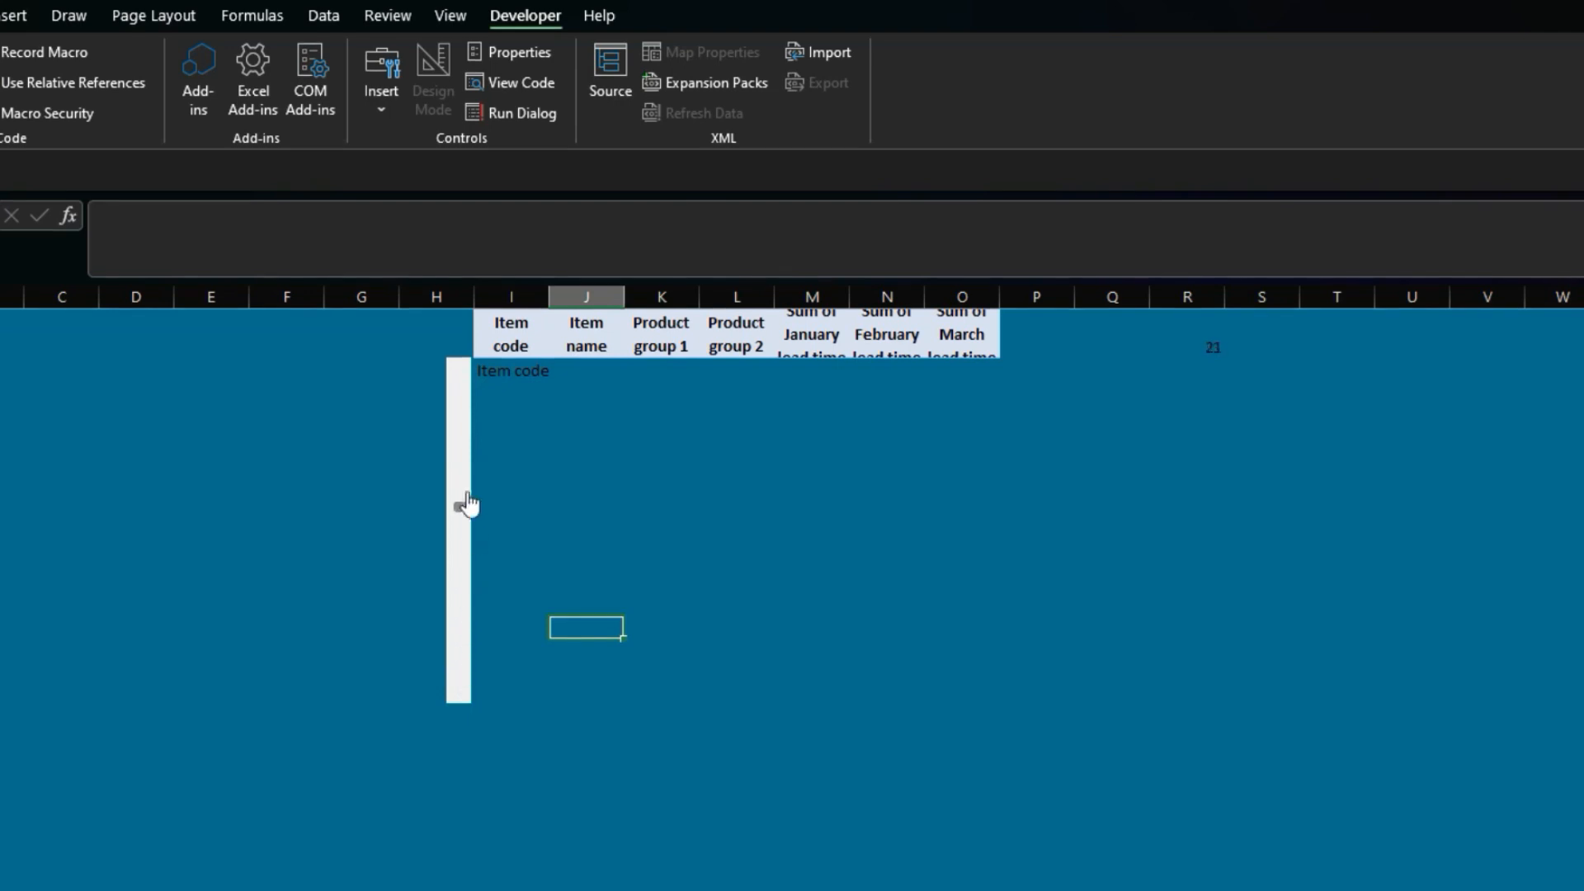
# Step: Replace the rows argument of the OFFSET formula in cell I2 with a reference to R1
pyautogui.click(500, 370)
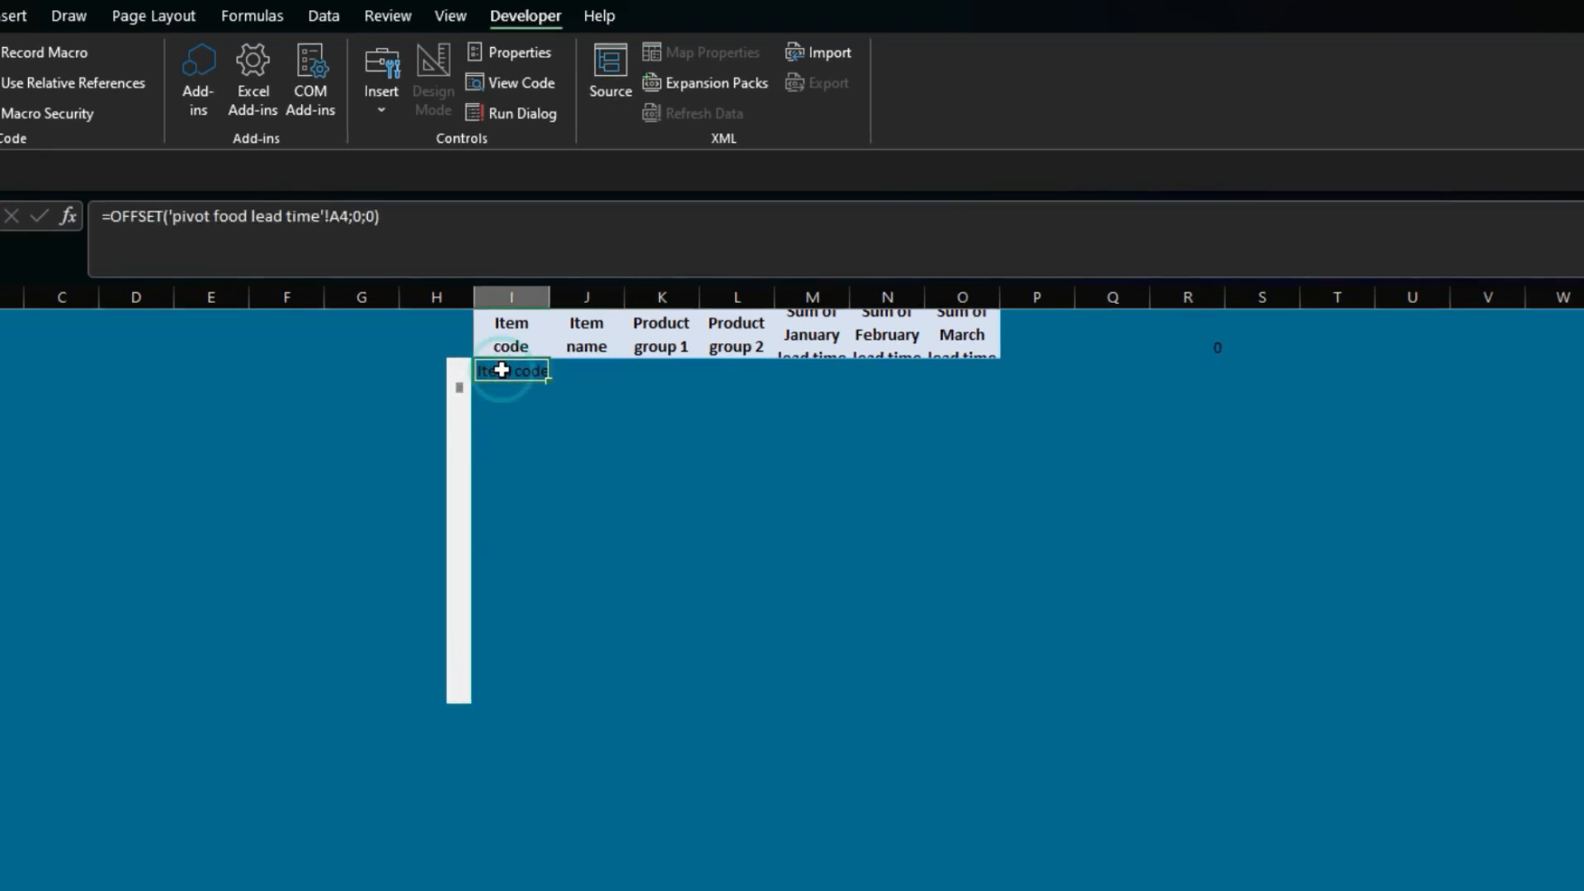
pyautogui.click(357, 216)
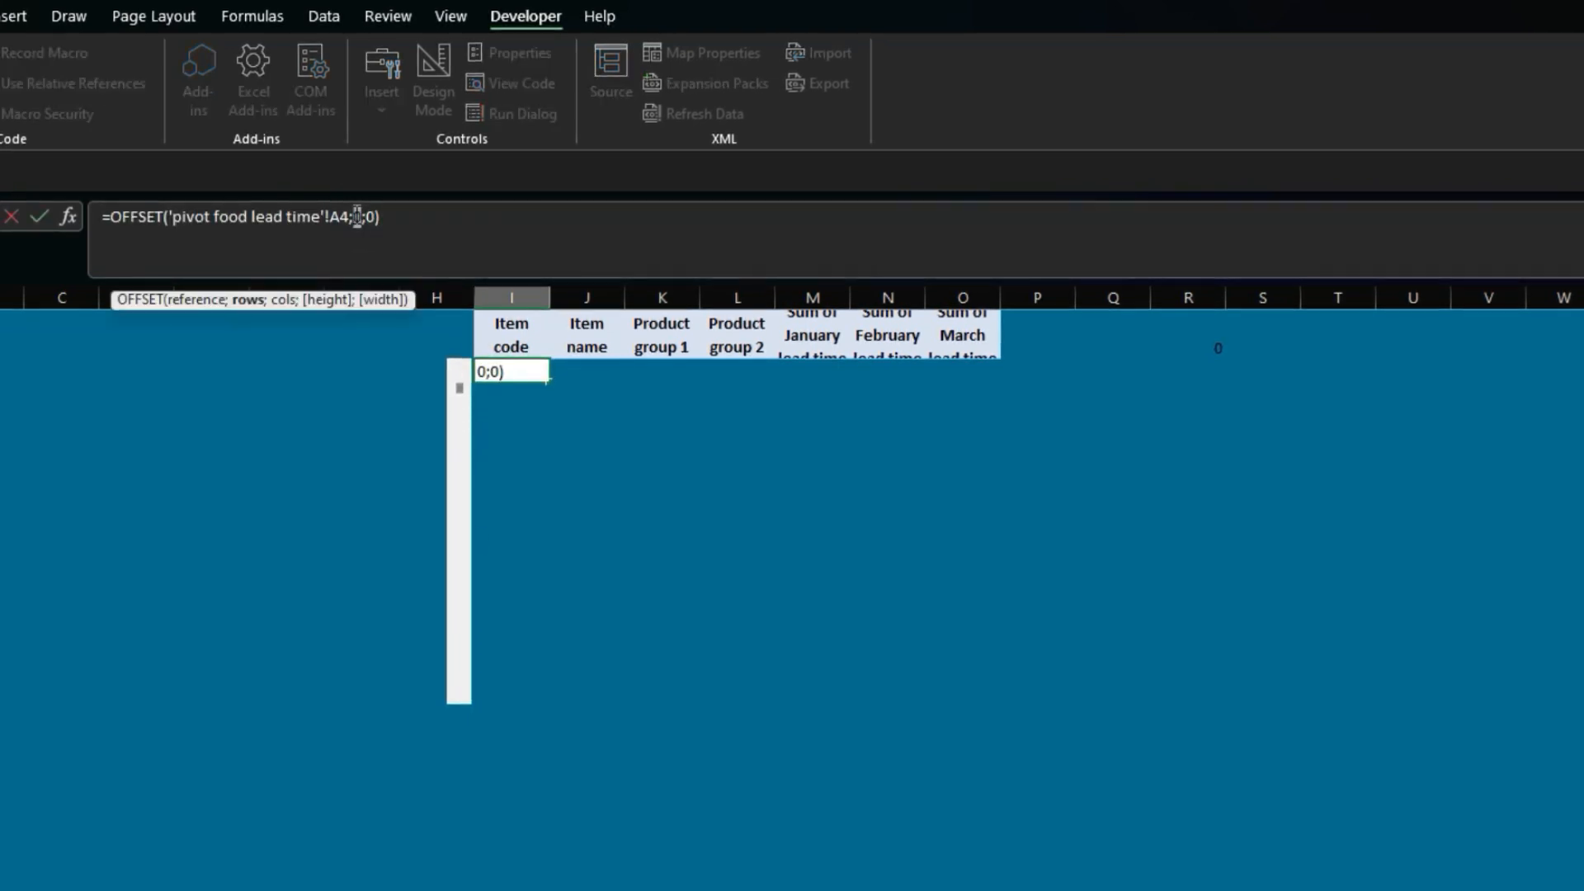
pyautogui.click(1211, 348)
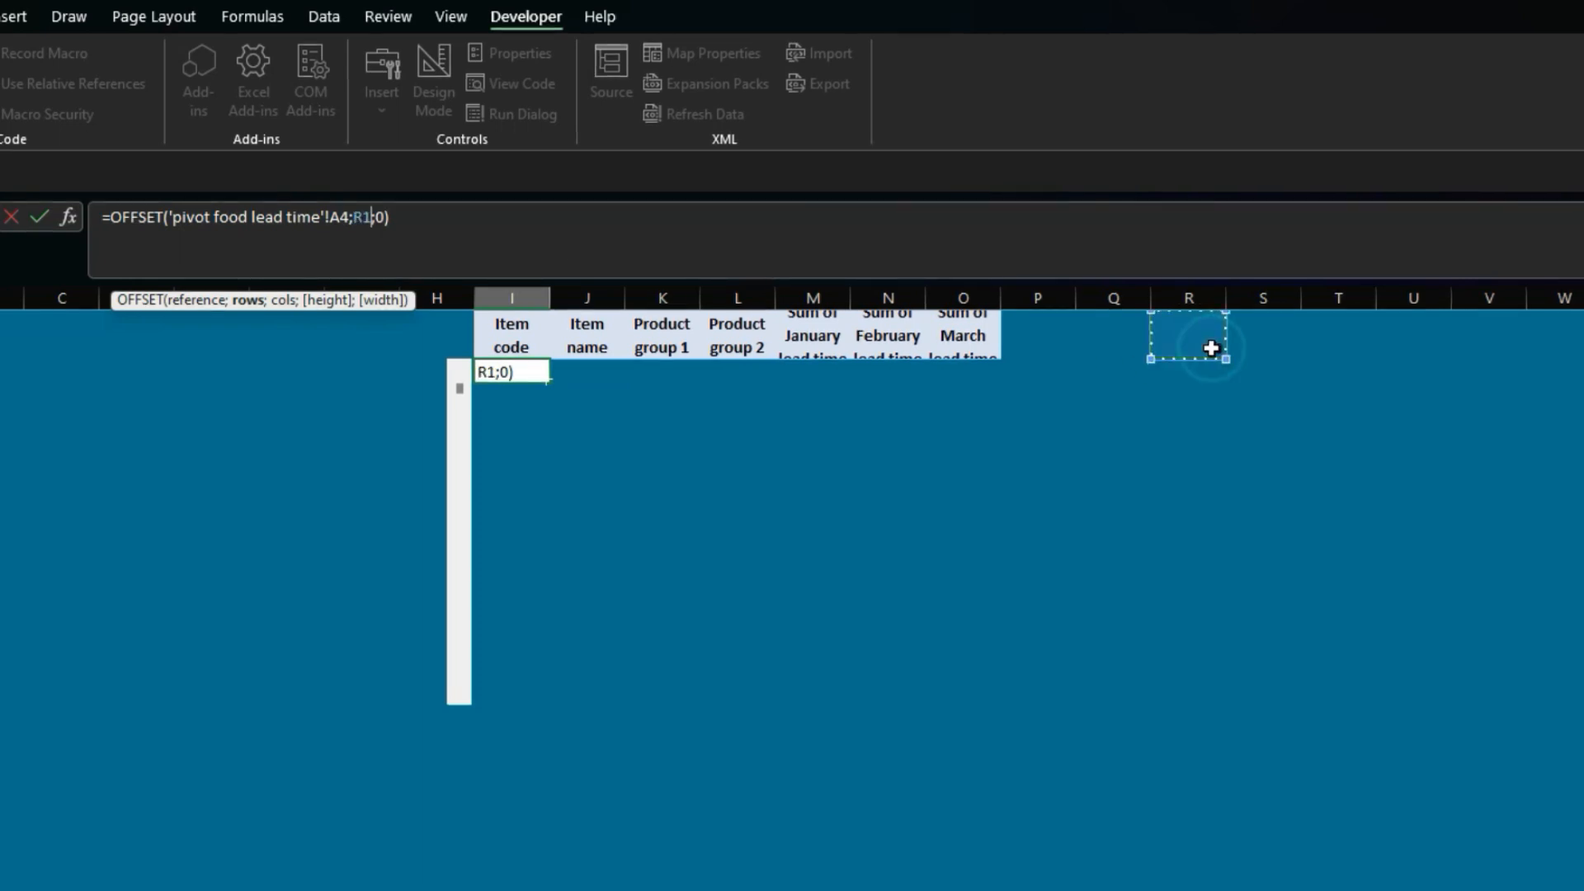
pyautogui.press('Return')
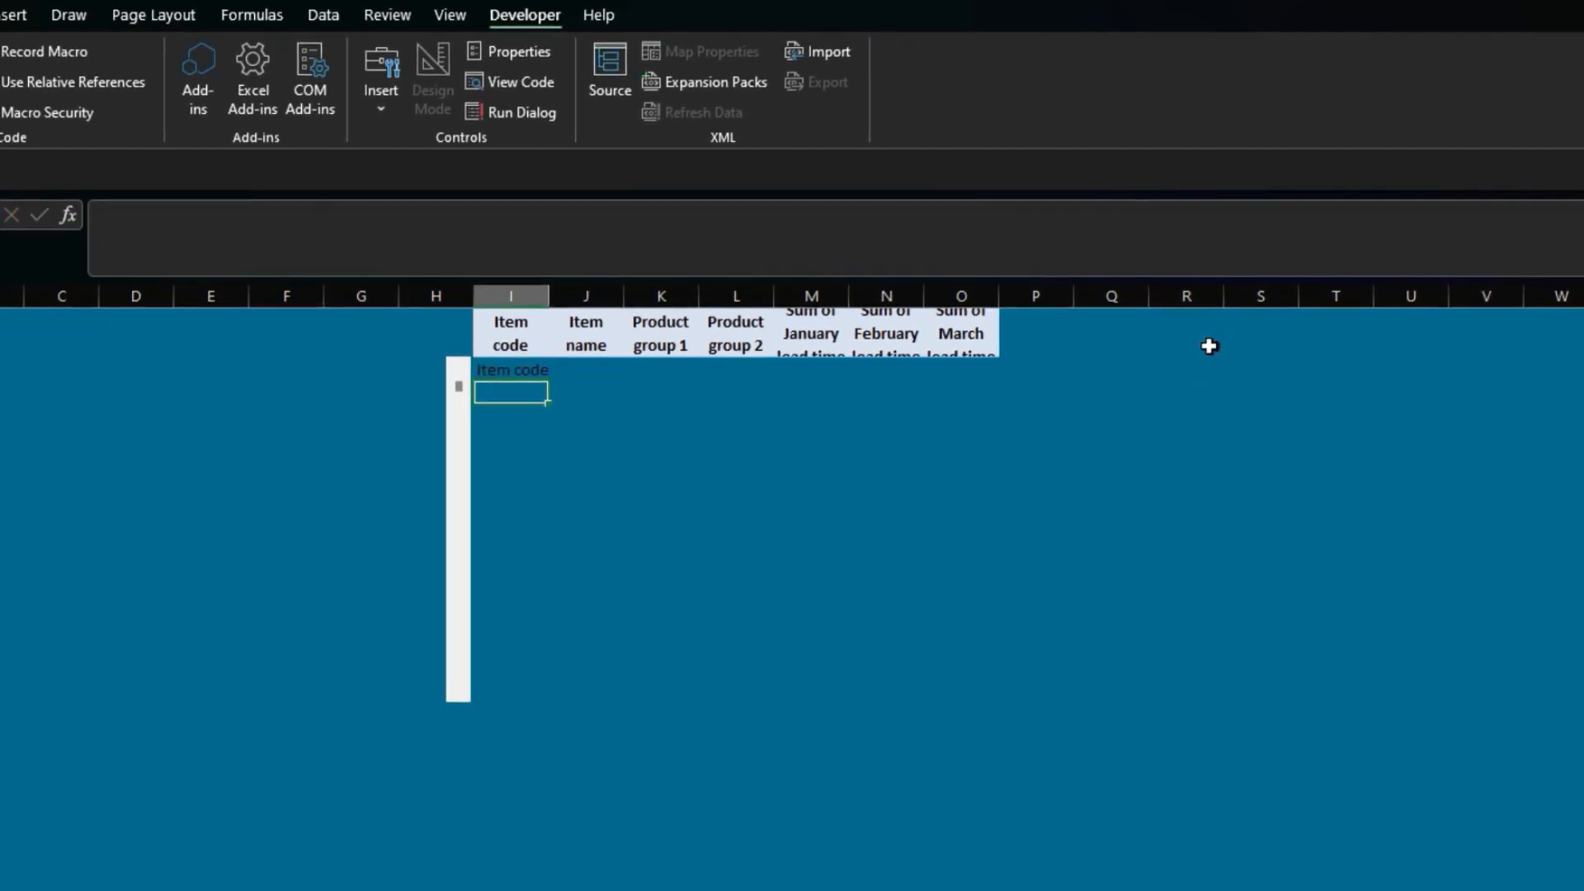
# Step: Set the scroll bar's minimum value to 1, and select cell I2 to check its formula
pyautogui.rightClick(457, 476)
pyautogui.click(535, 697)
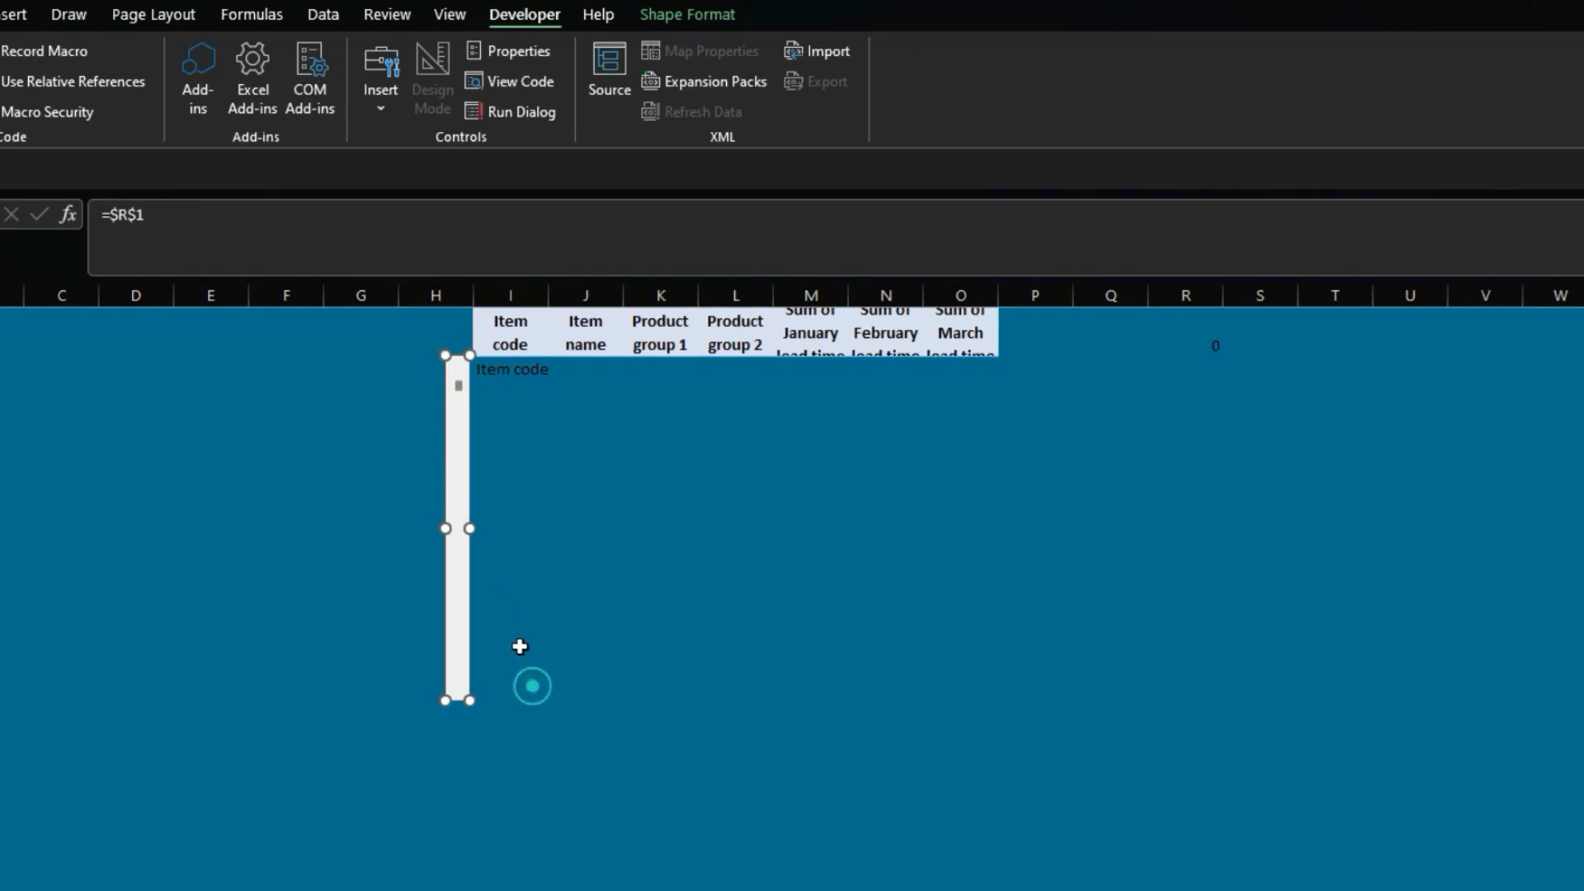
pyautogui.doubleClick(419, 354)
pyautogui.write('2')
pyautogui.write('1')
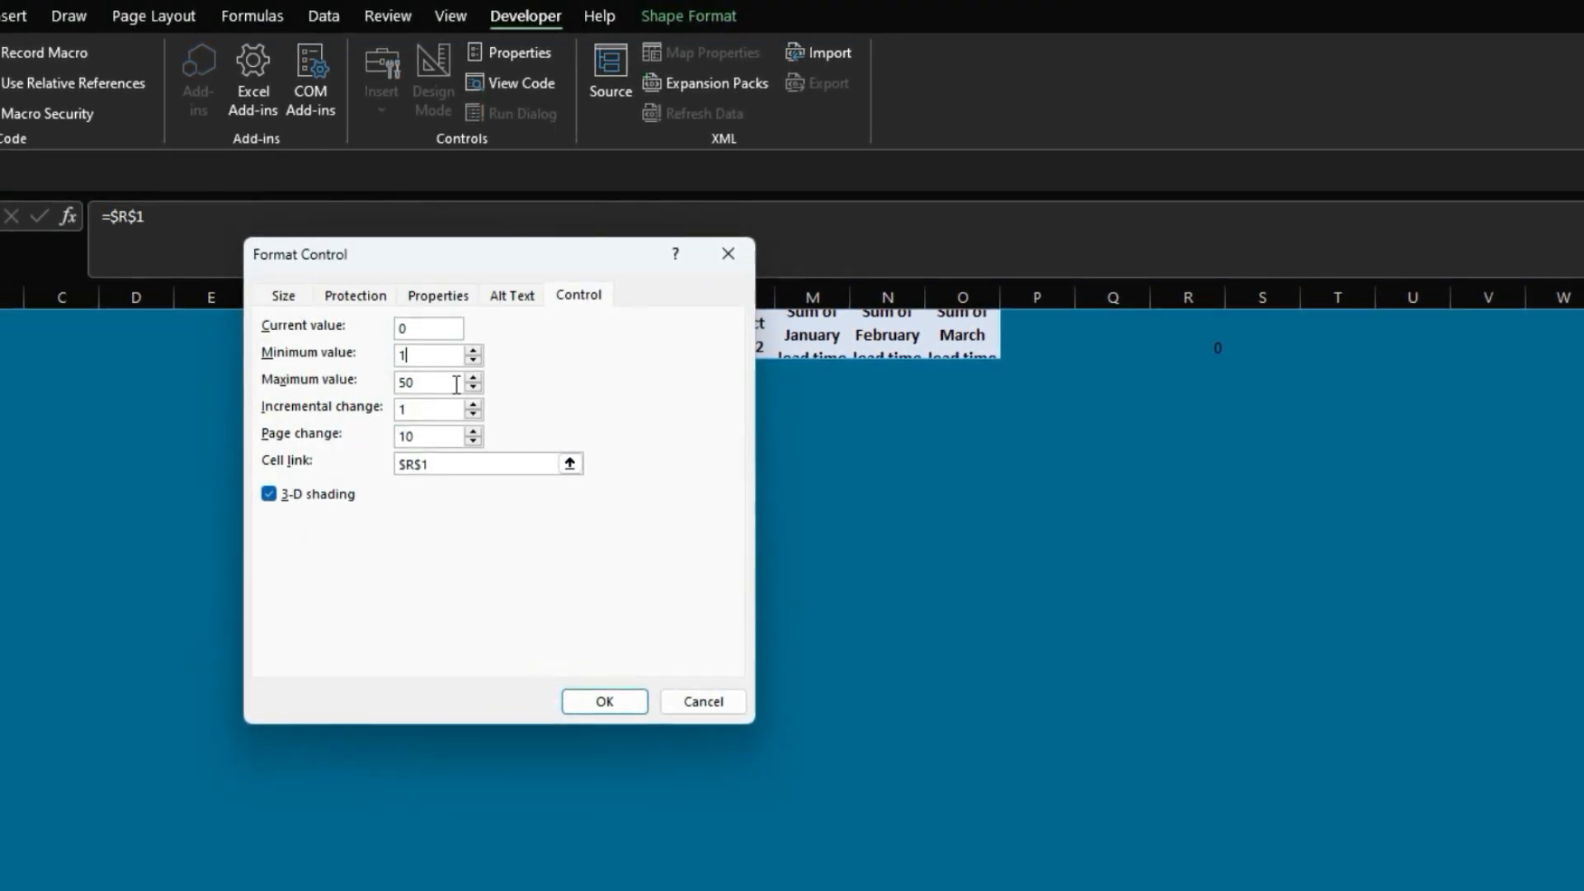
pyautogui.click(605, 702)
pyautogui.click(542, 370)
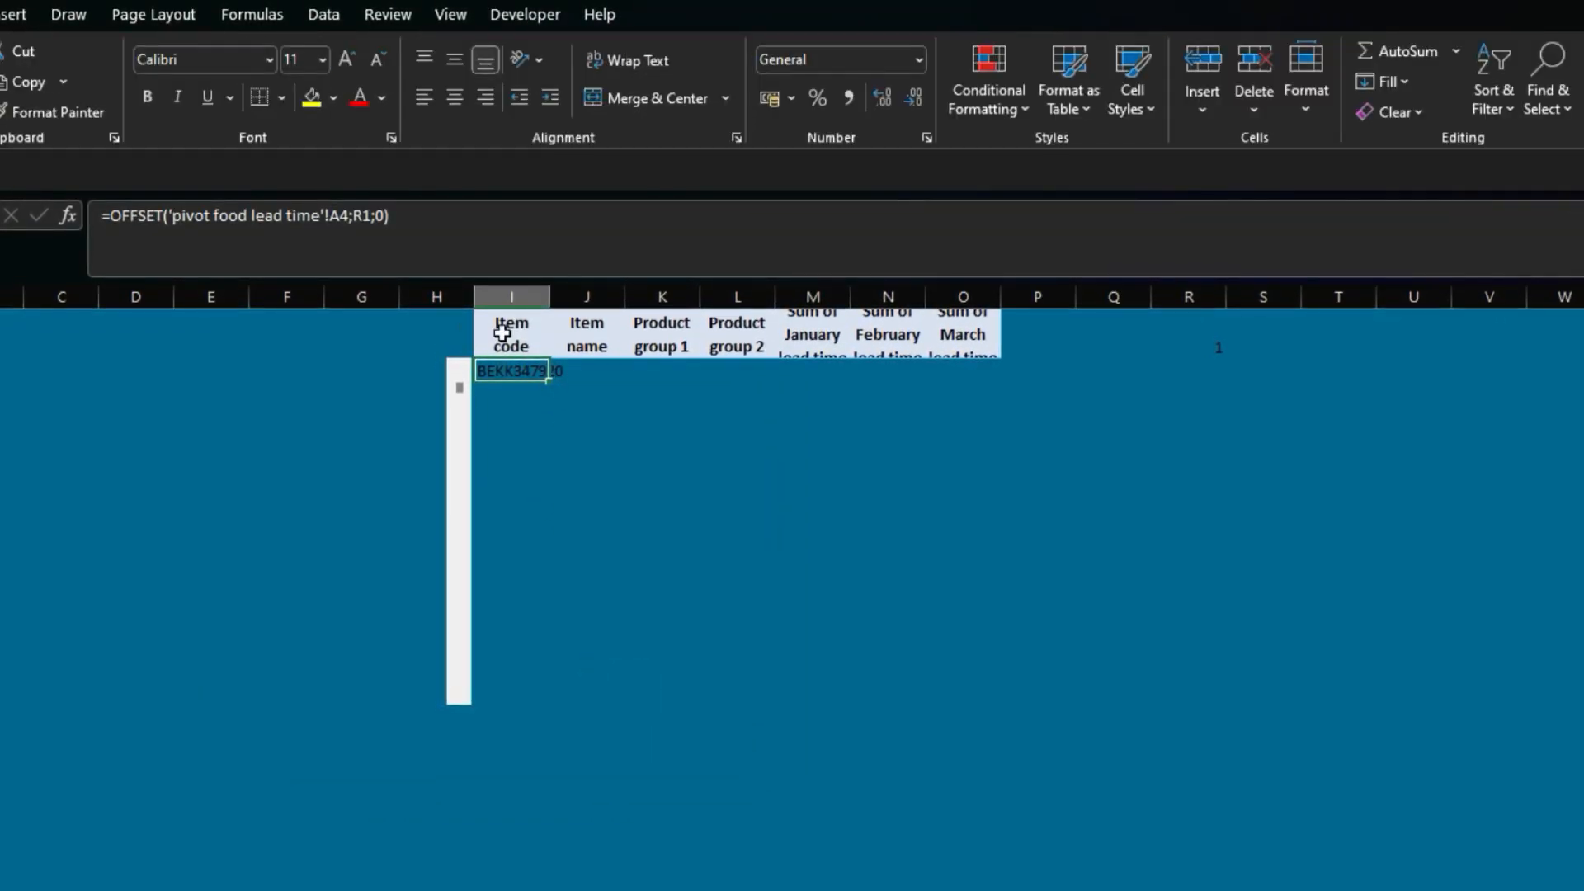
# Step: Make the R1 reference in cell I2's OFFSET formula absolute as $R$1, and fill the formula across the range I2:O16
pyautogui.click(355, 215)
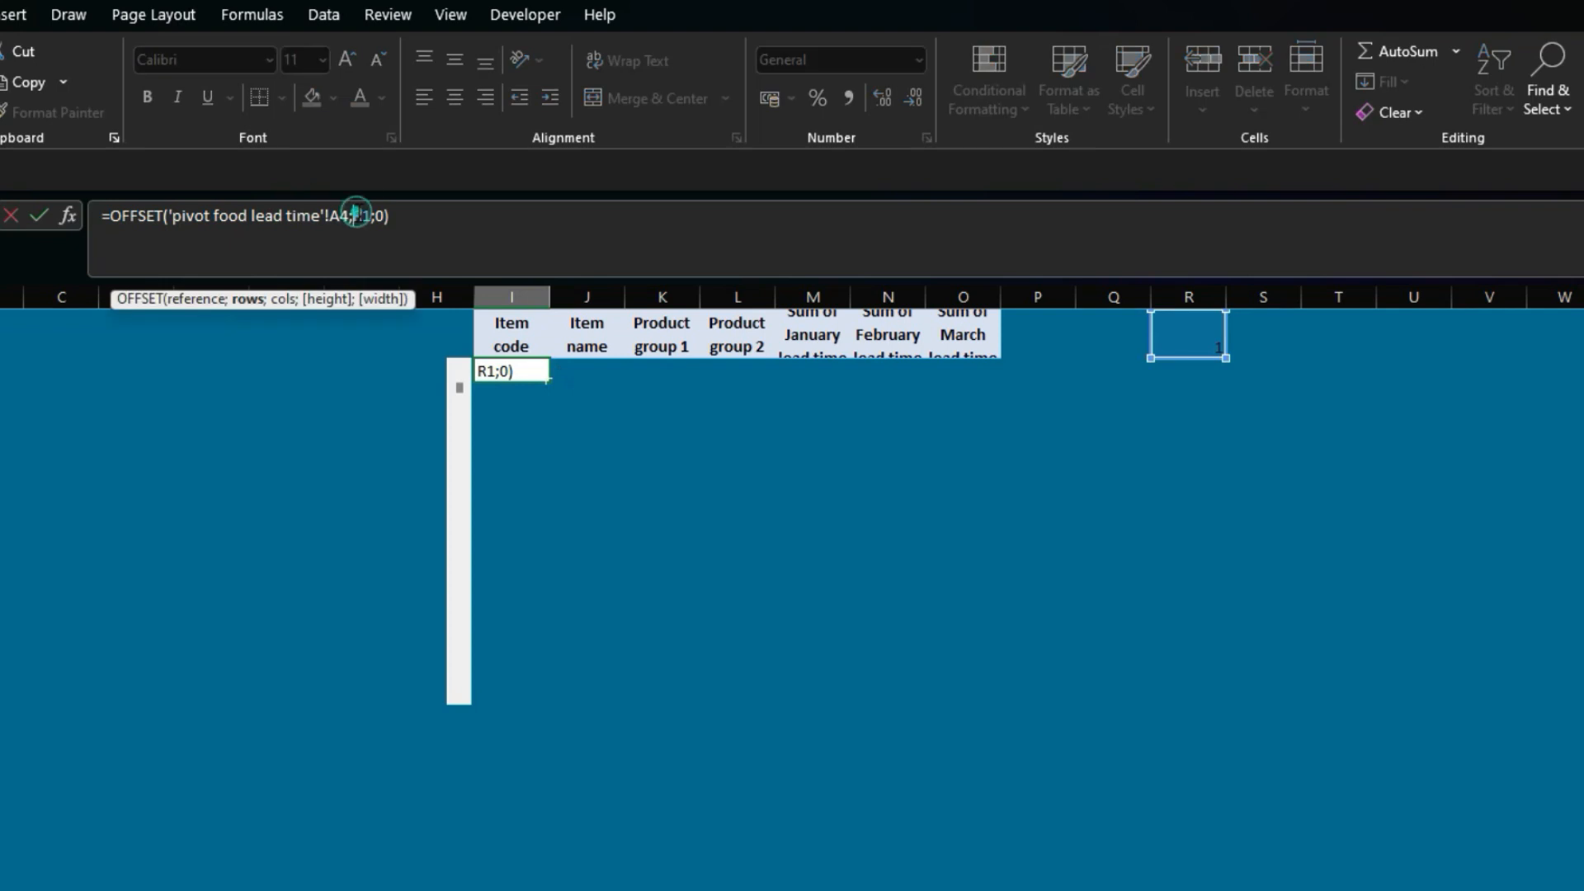
pyautogui.press('F4')
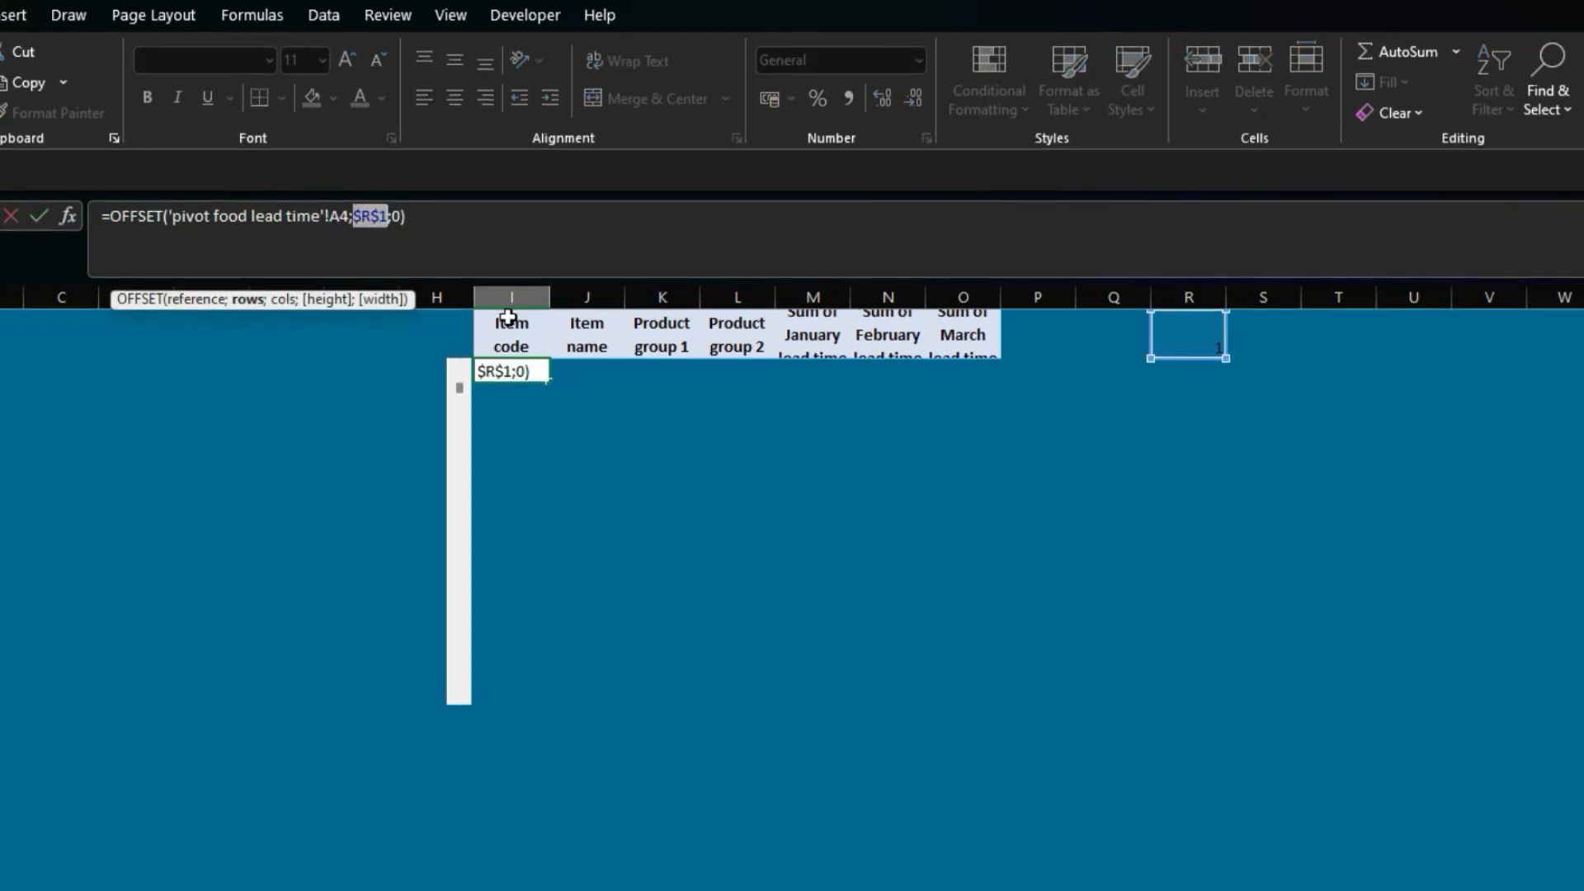
pyautogui.press('Return')
pyautogui.click(521, 368)
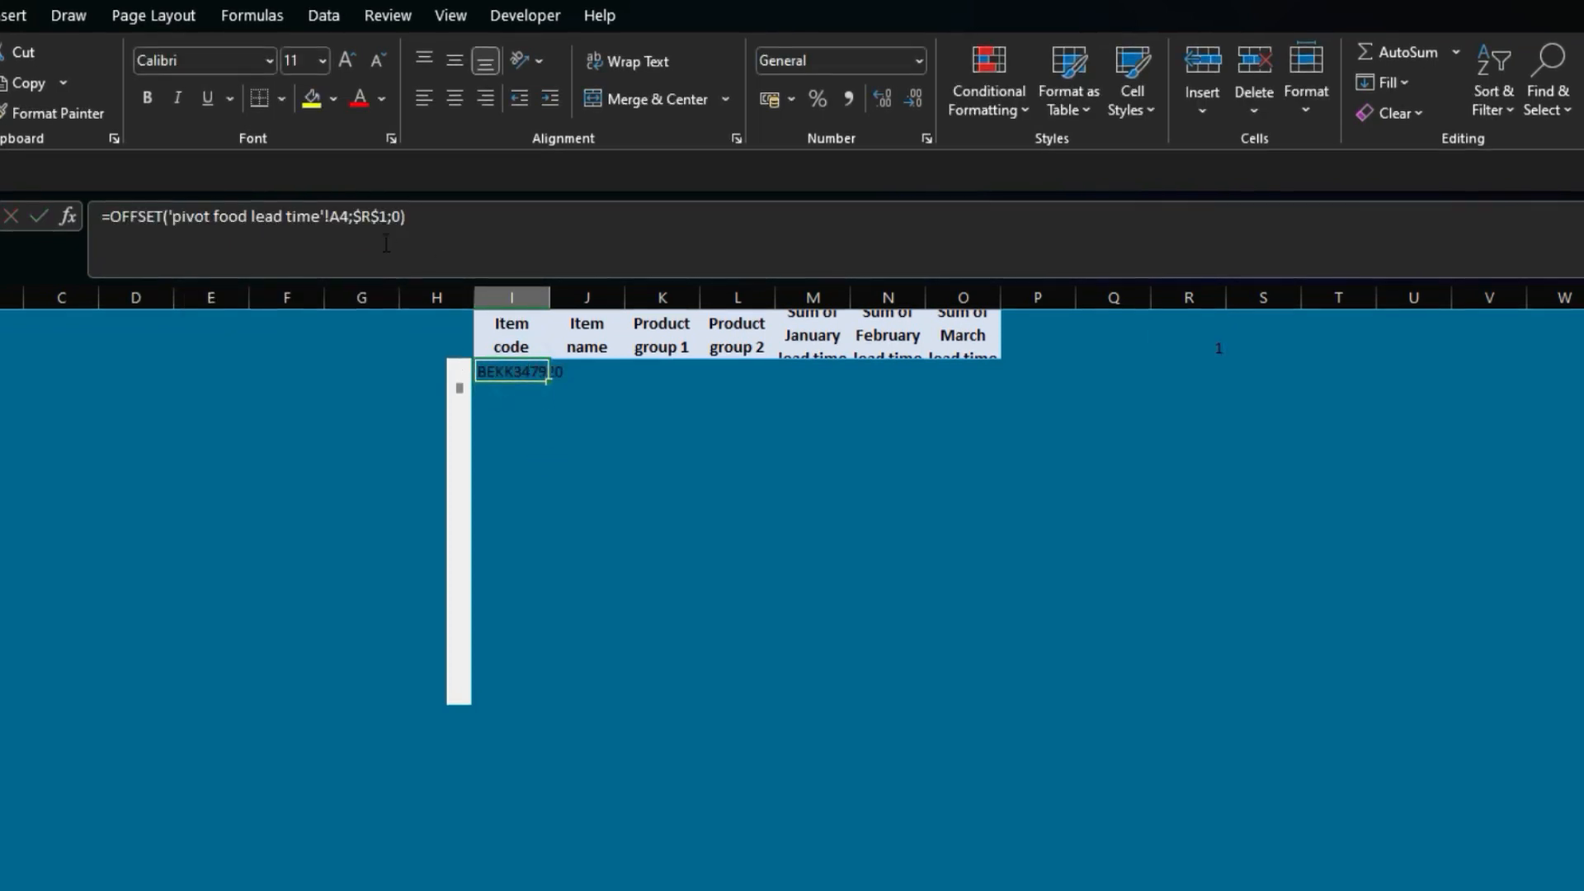
pyautogui.click(371, 217)
pyautogui.hotkey('ctrl', 'Return')
pyautogui.moveTo(548, 378); pyautogui.dragTo(944, 703)
# Step: Fill the table range I1:O16 with a two-color Diagonal up gradient from white to a grey theme color
pyautogui.moveTo(506, 339); pyautogui.dragTo(952, 670)
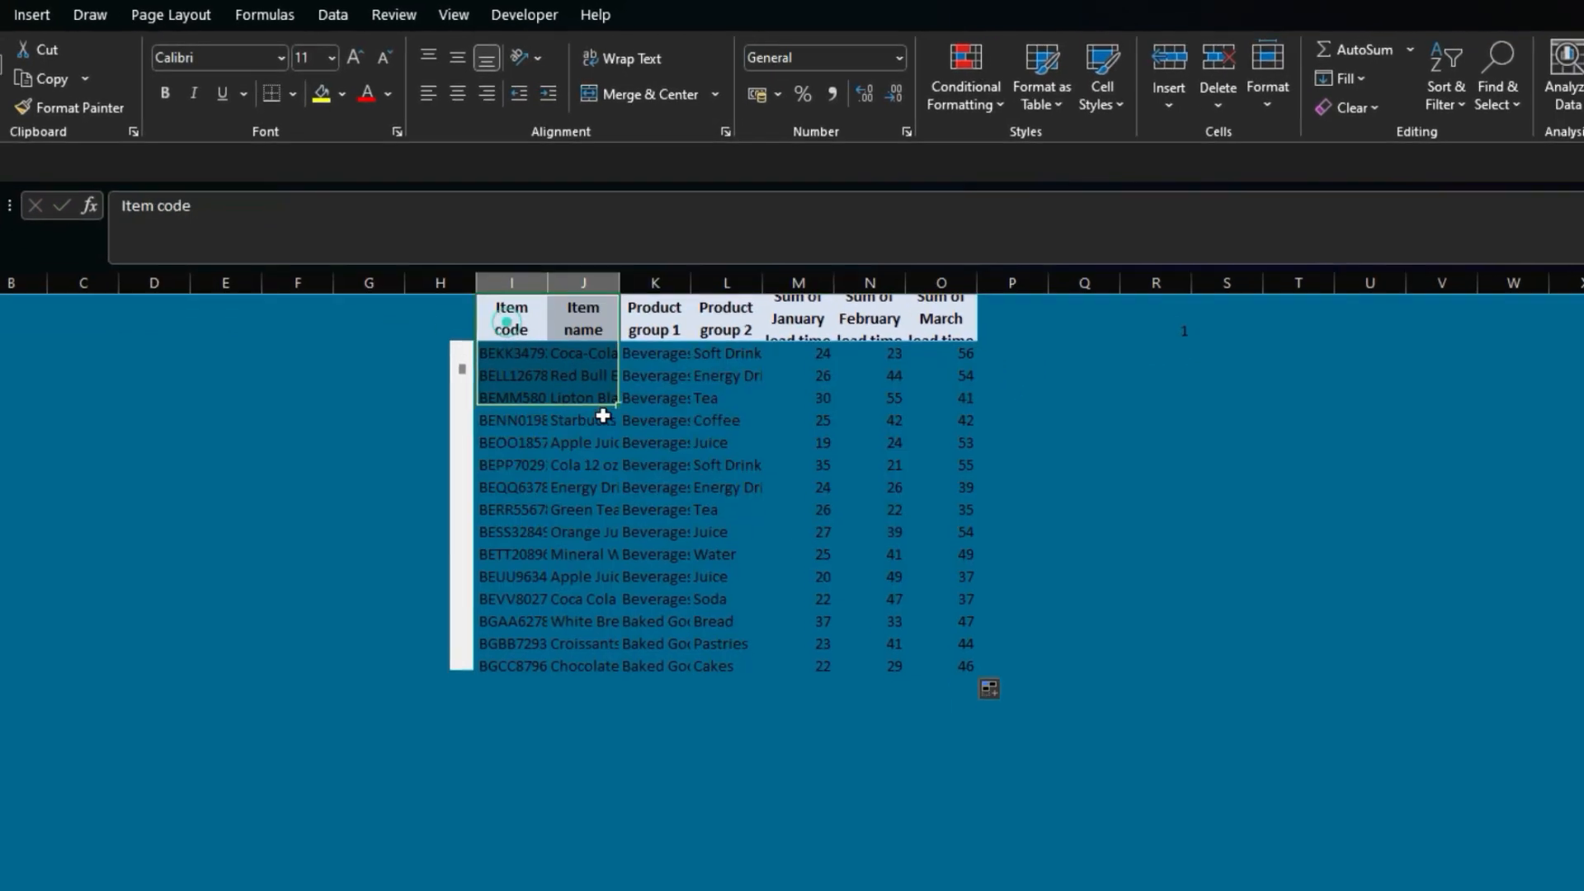
pyautogui.rightClick(947, 672)
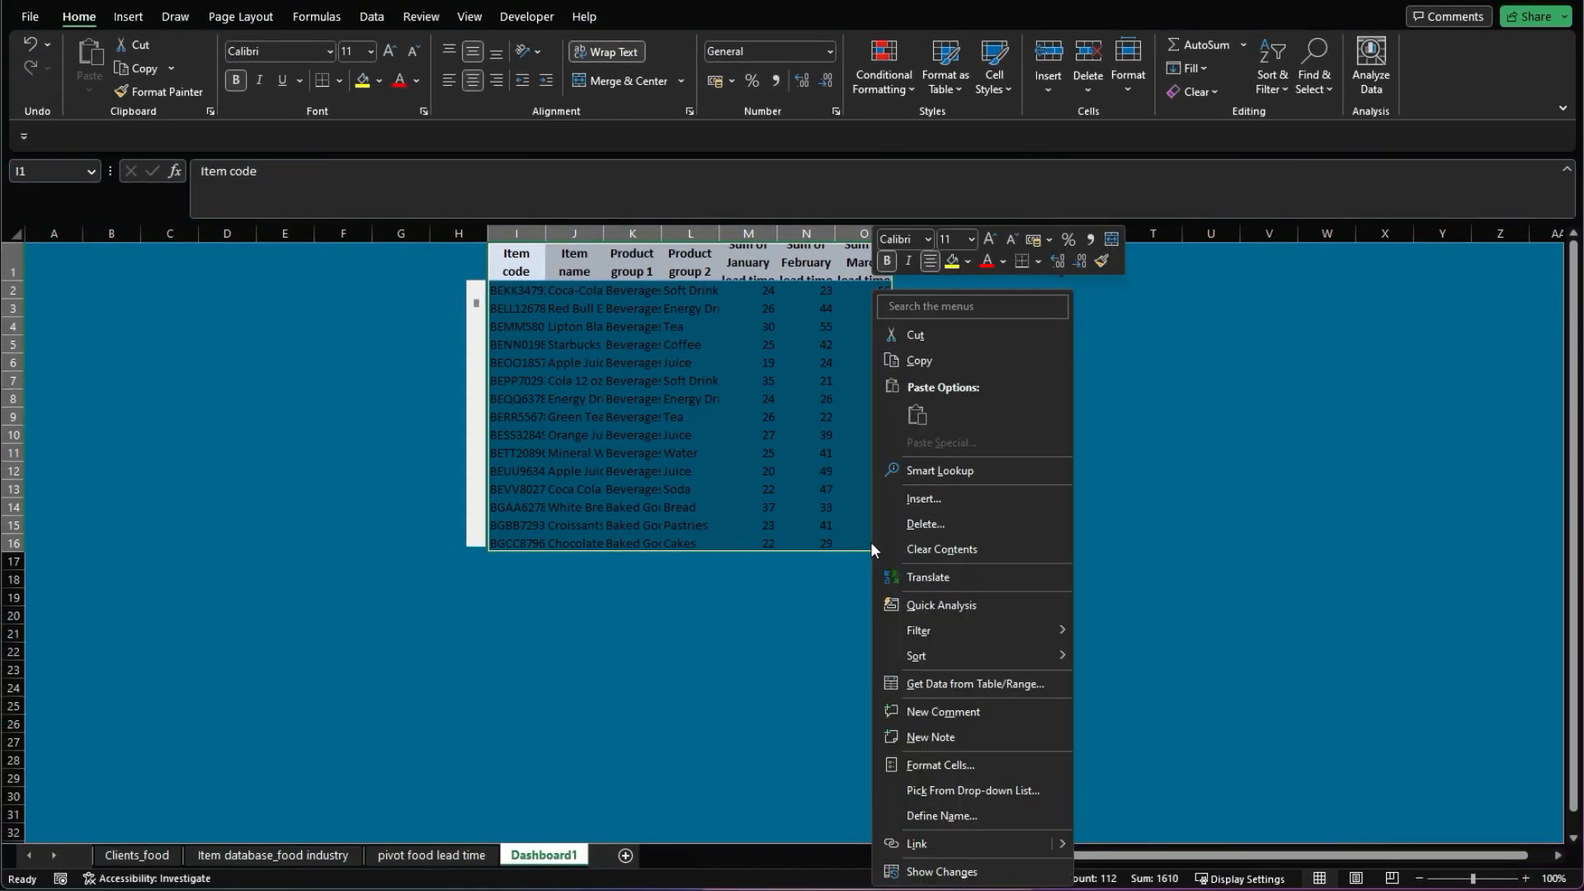
pyautogui.click(943, 764)
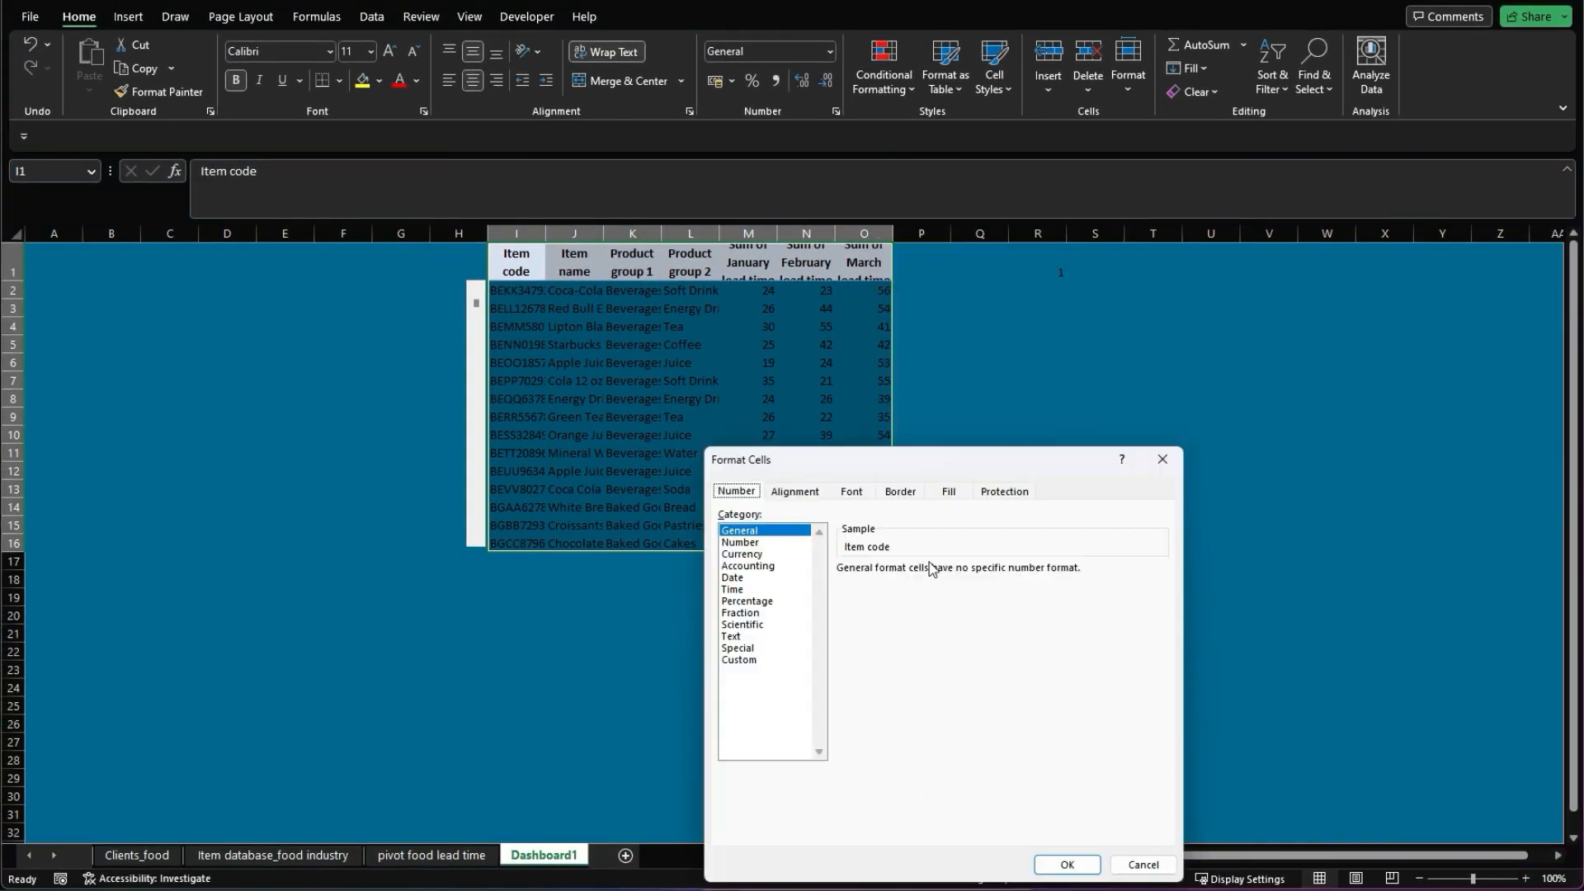
pyautogui.click(943, 491)
pyautogui.click(747, 697)
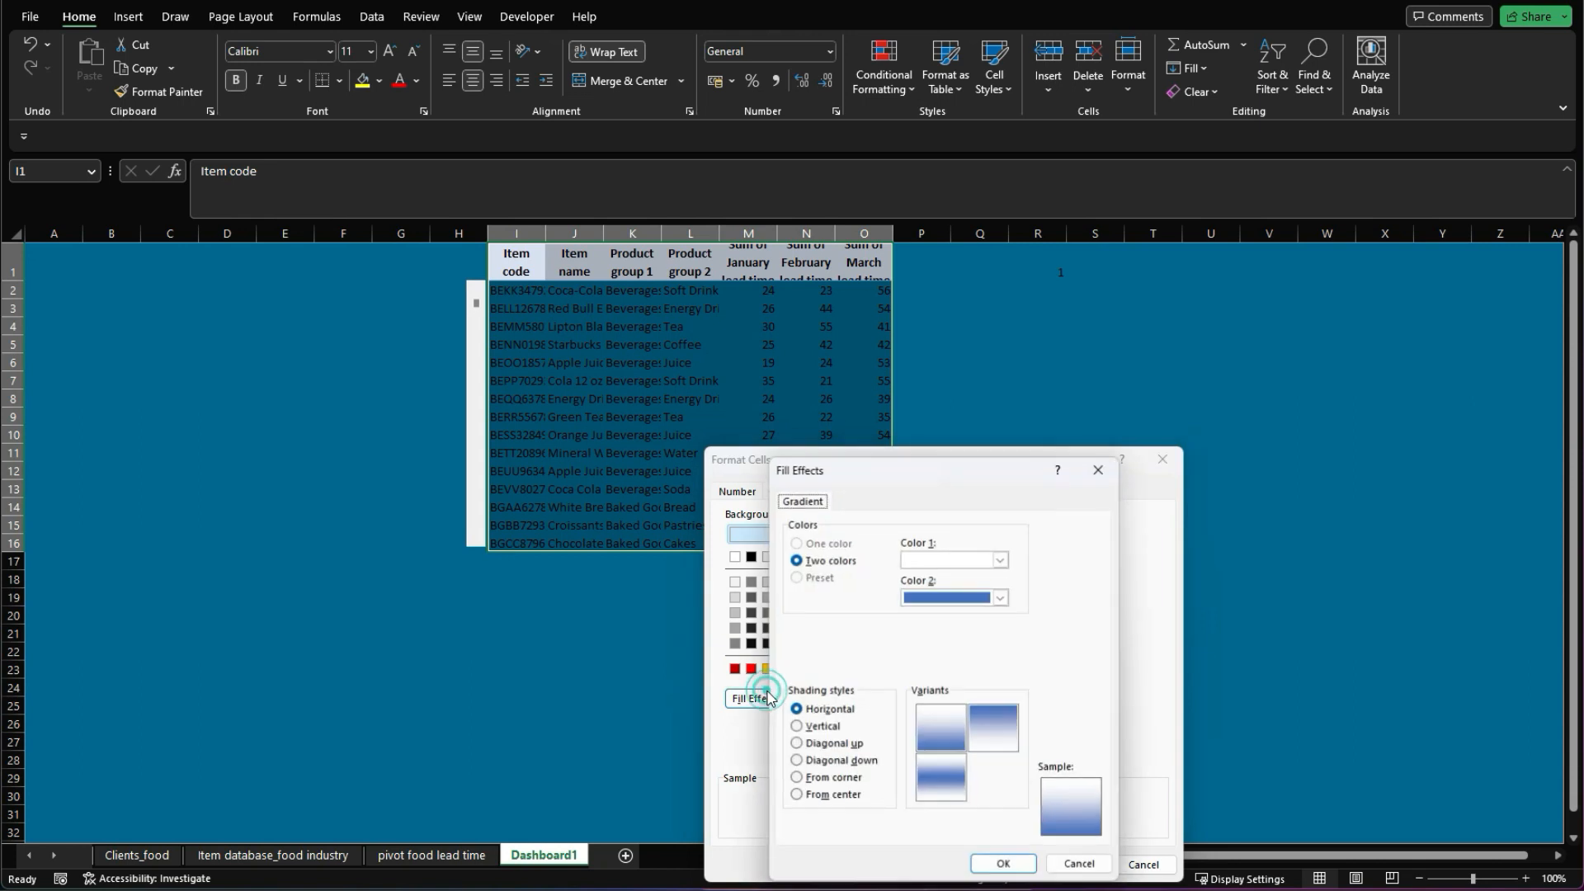
pyautogui.click(821, 743)
pyautogui.click(967, 594)
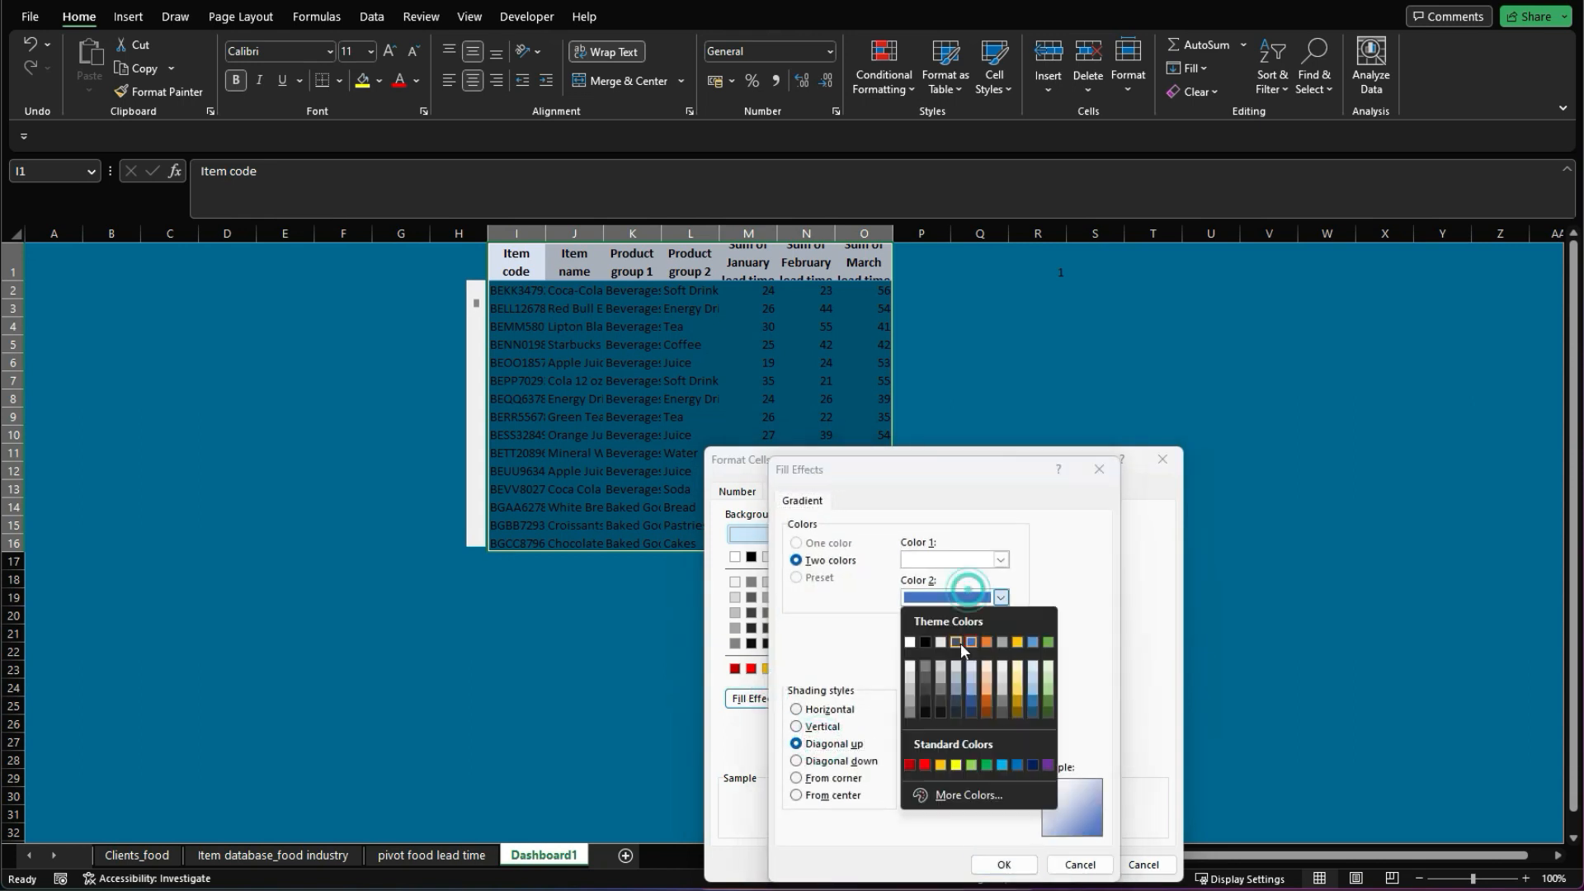
pyautogui.click(910, 702)
pyautogui.click(1004, 863)
pyautogui.click(1060, 860)
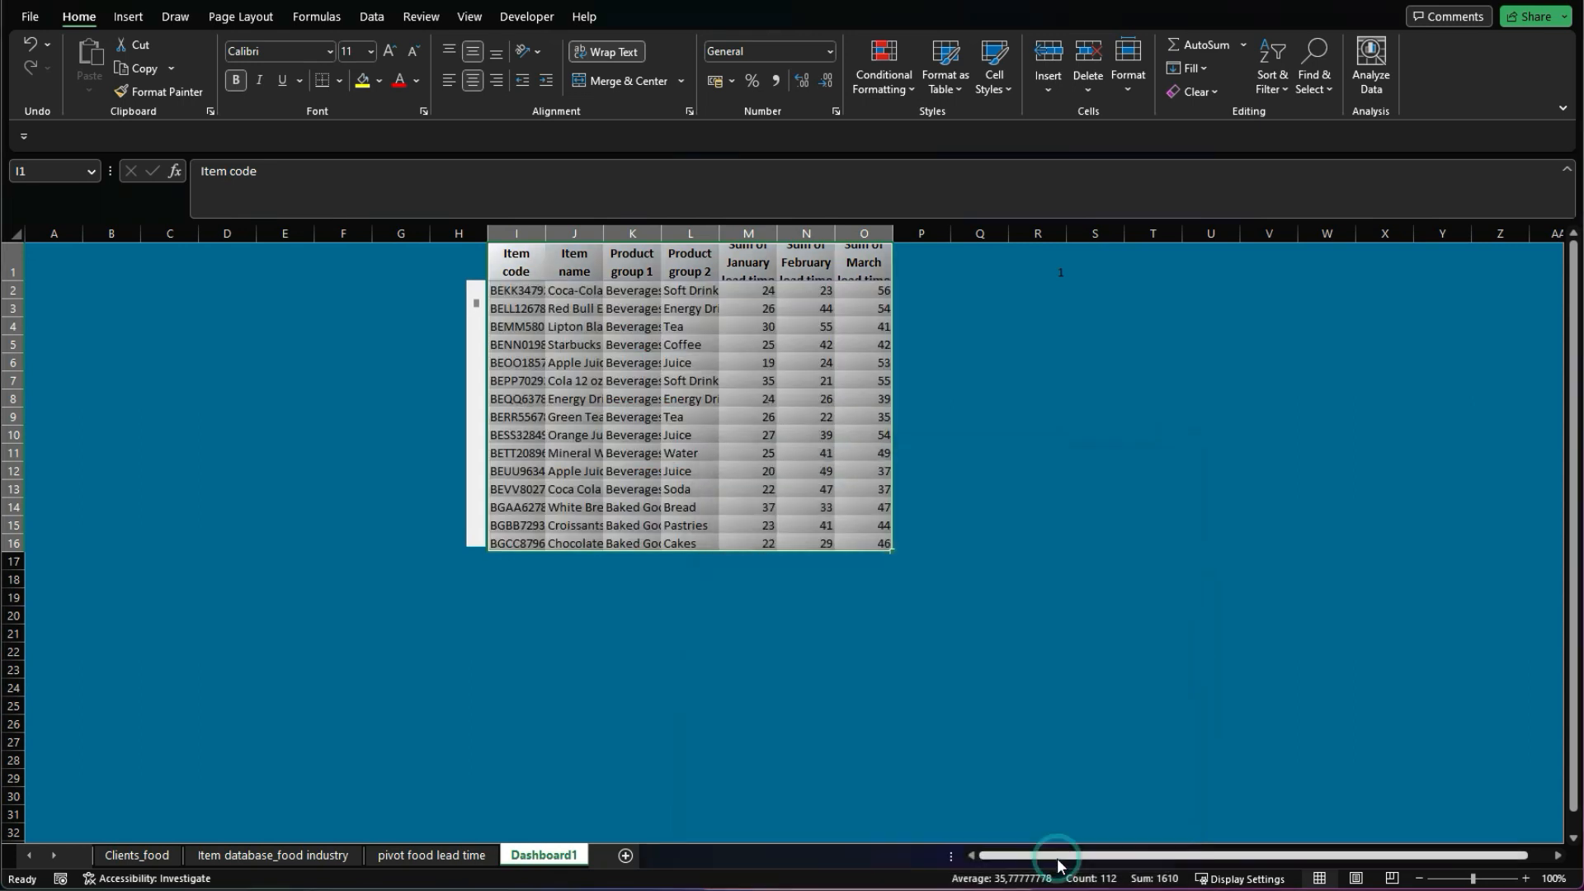
# Step: Autofit the widths of columns I through O to their contents
pyautogui.moveTo(500, 234); pyautogui.dragTo(866, 234)
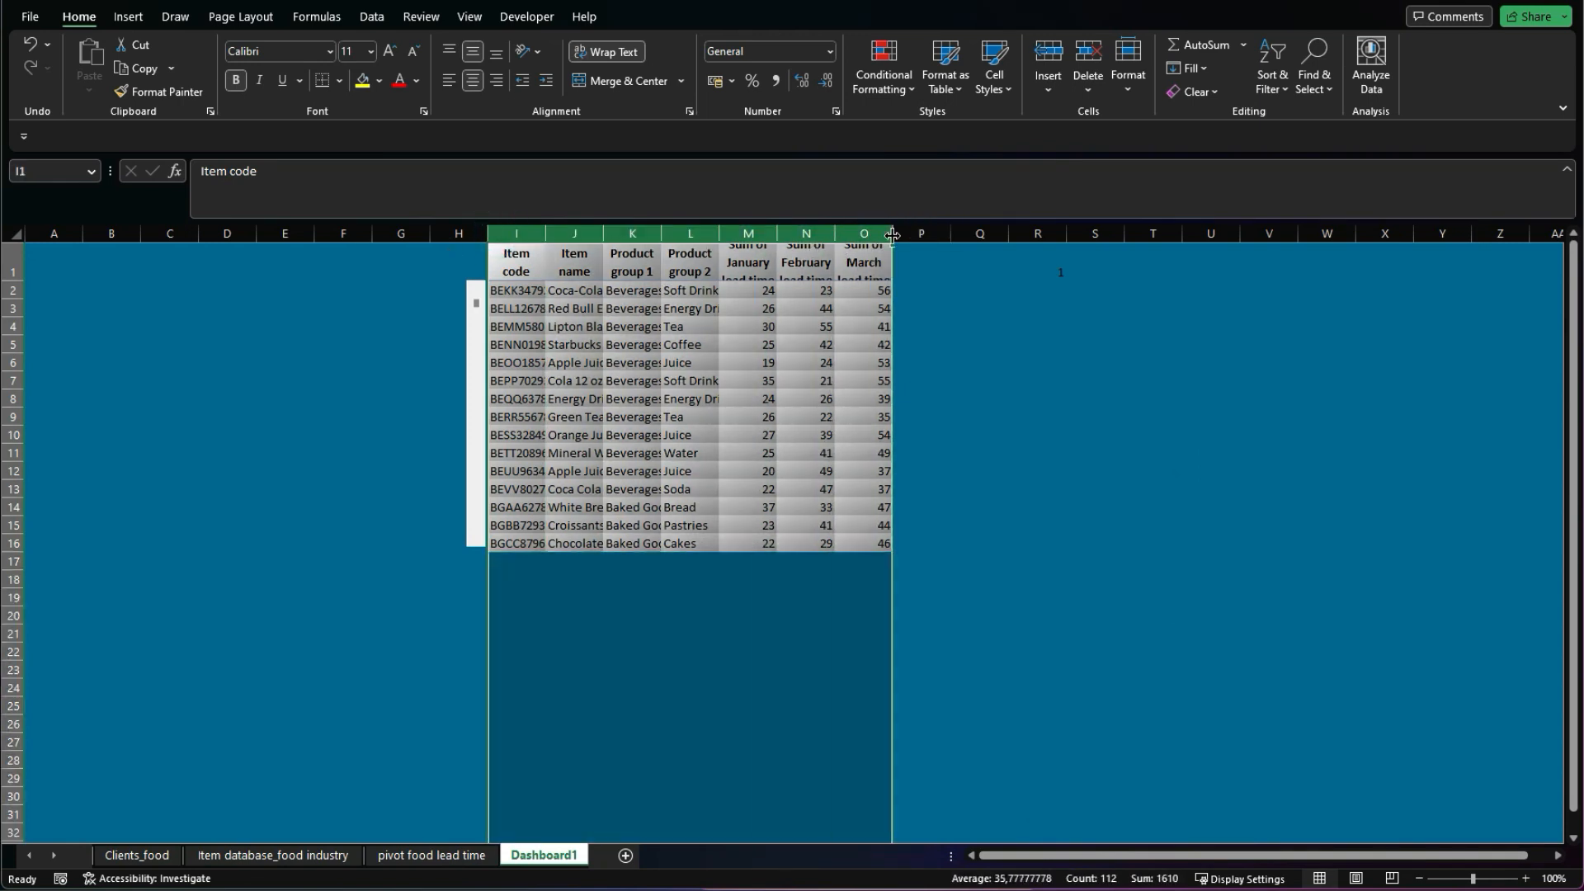
pyautogui.doubleClick(891, 235)
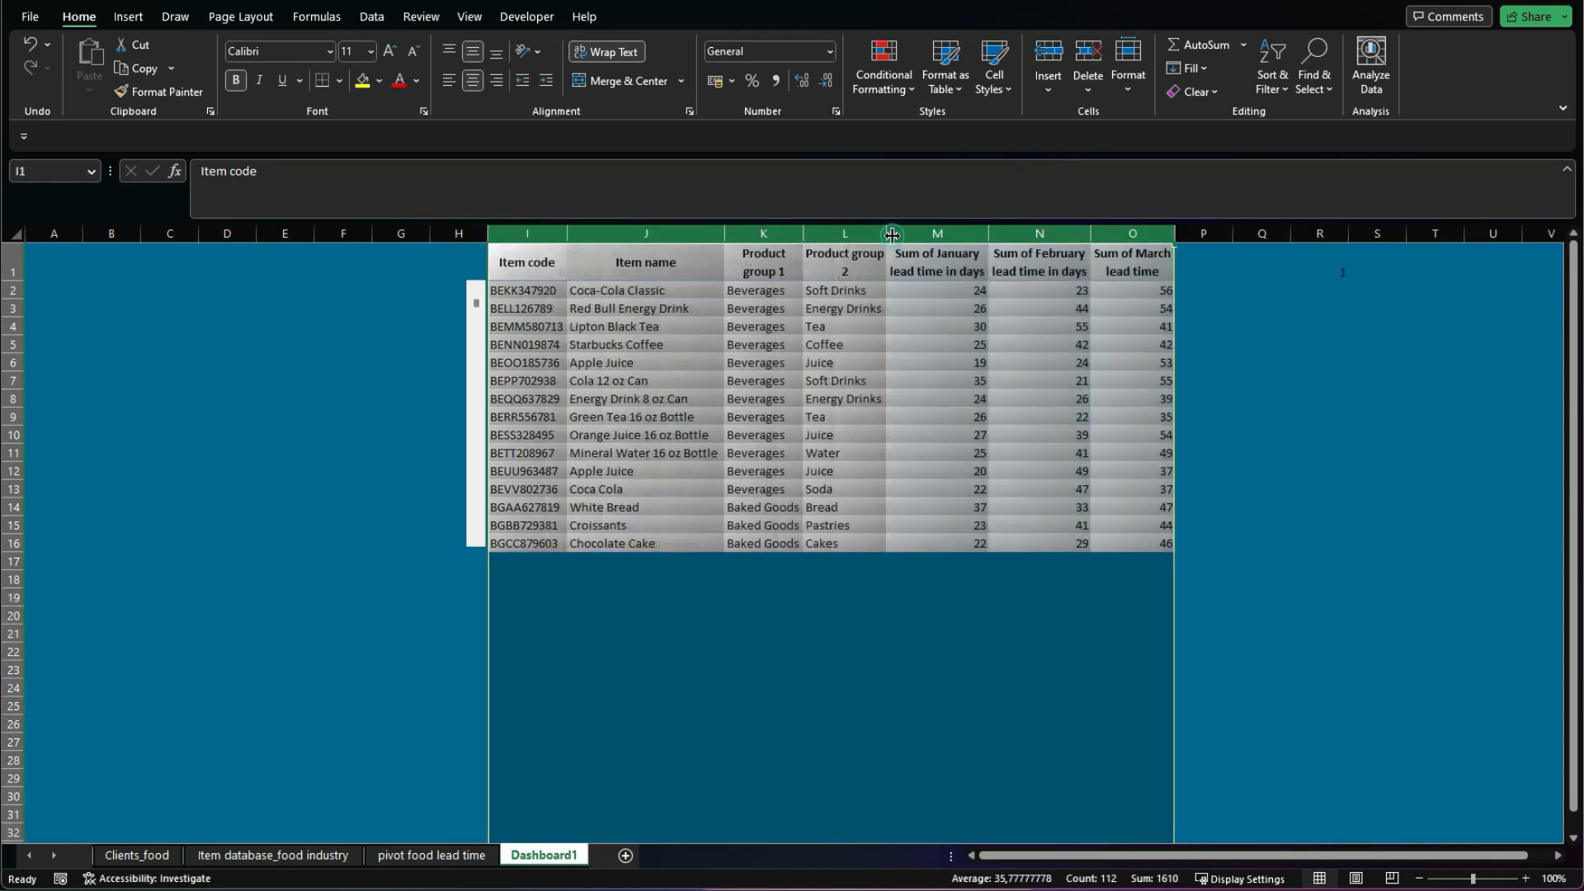
pyautogui.click(422, 470)
# Step: Scroll the dashboard table to its end and compare its last rows with those on the pivot food lead time sheet
pyautogui.moveTo(476, 545); pyautogui.dragTo(477, 546)
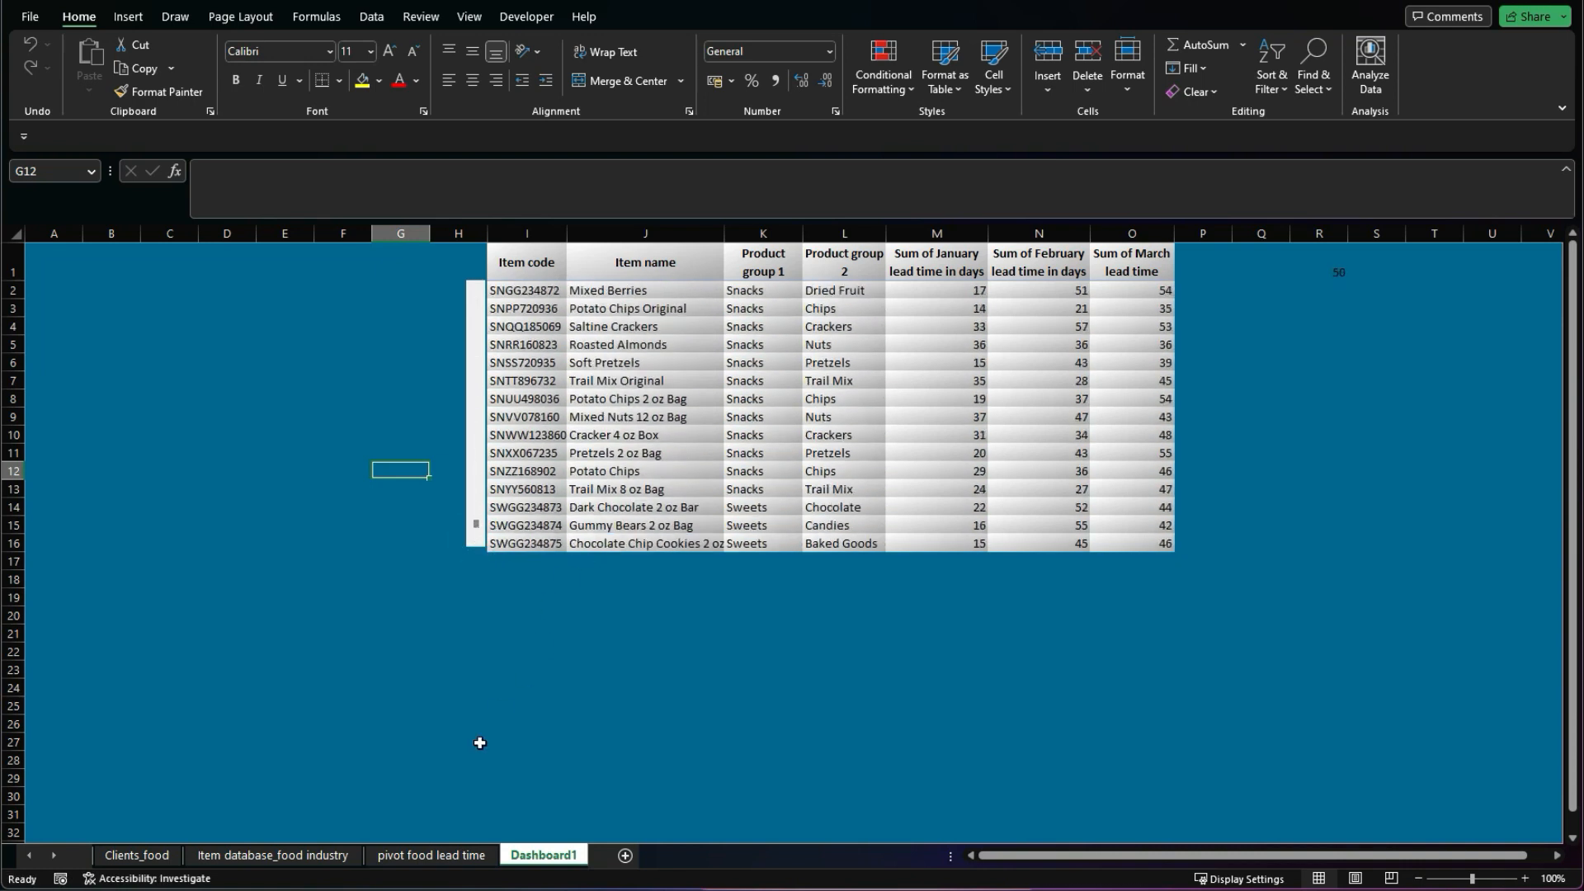
pyautogui.click(430, 855)
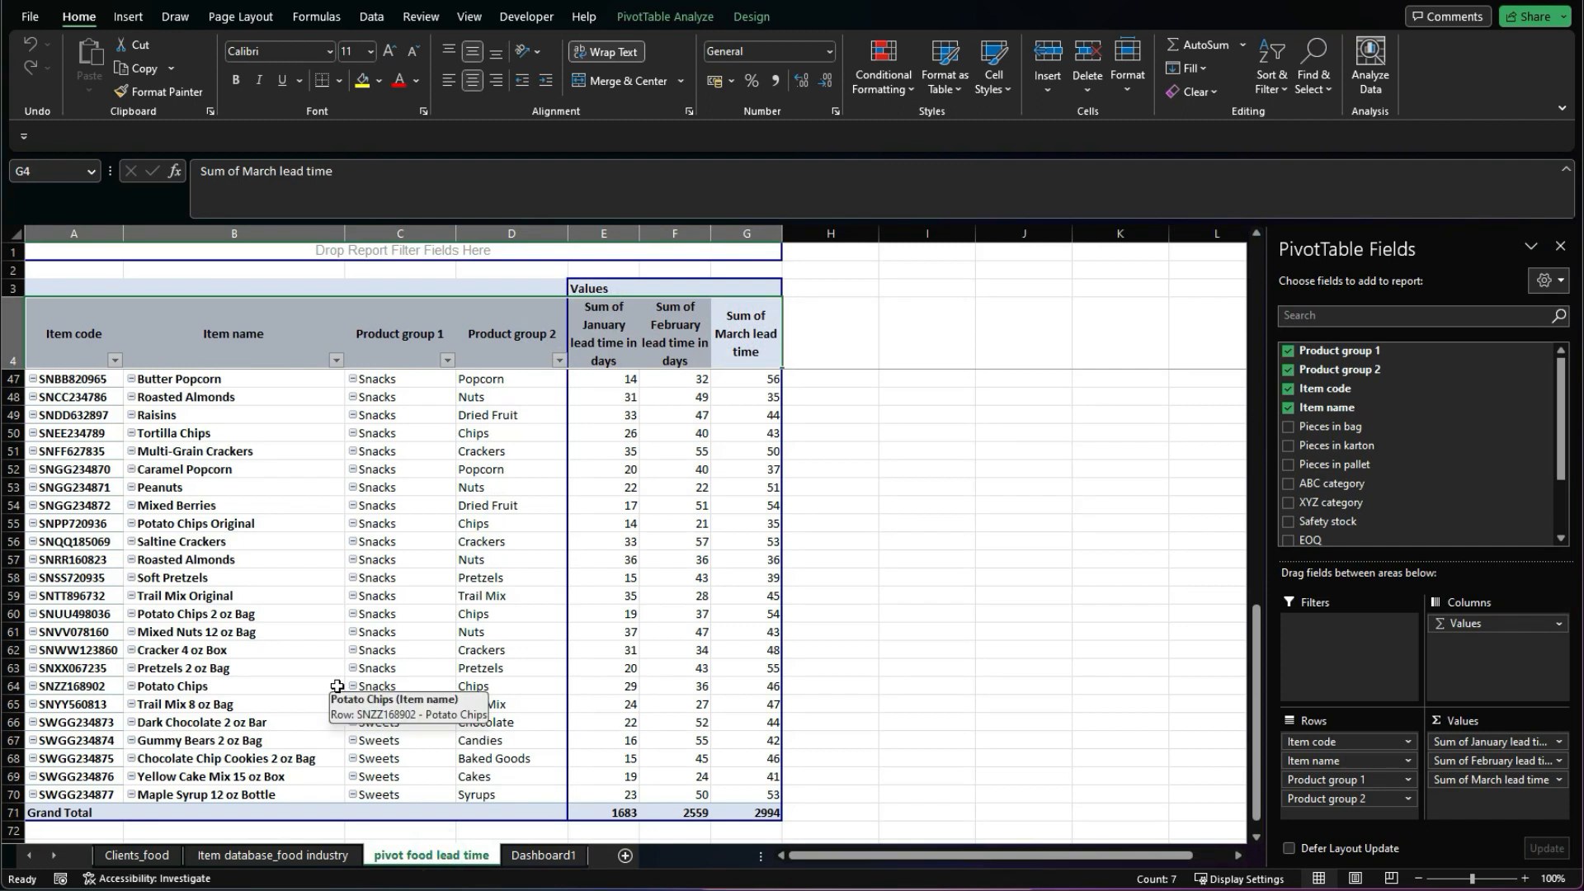
pyautogui.click(541, 856)
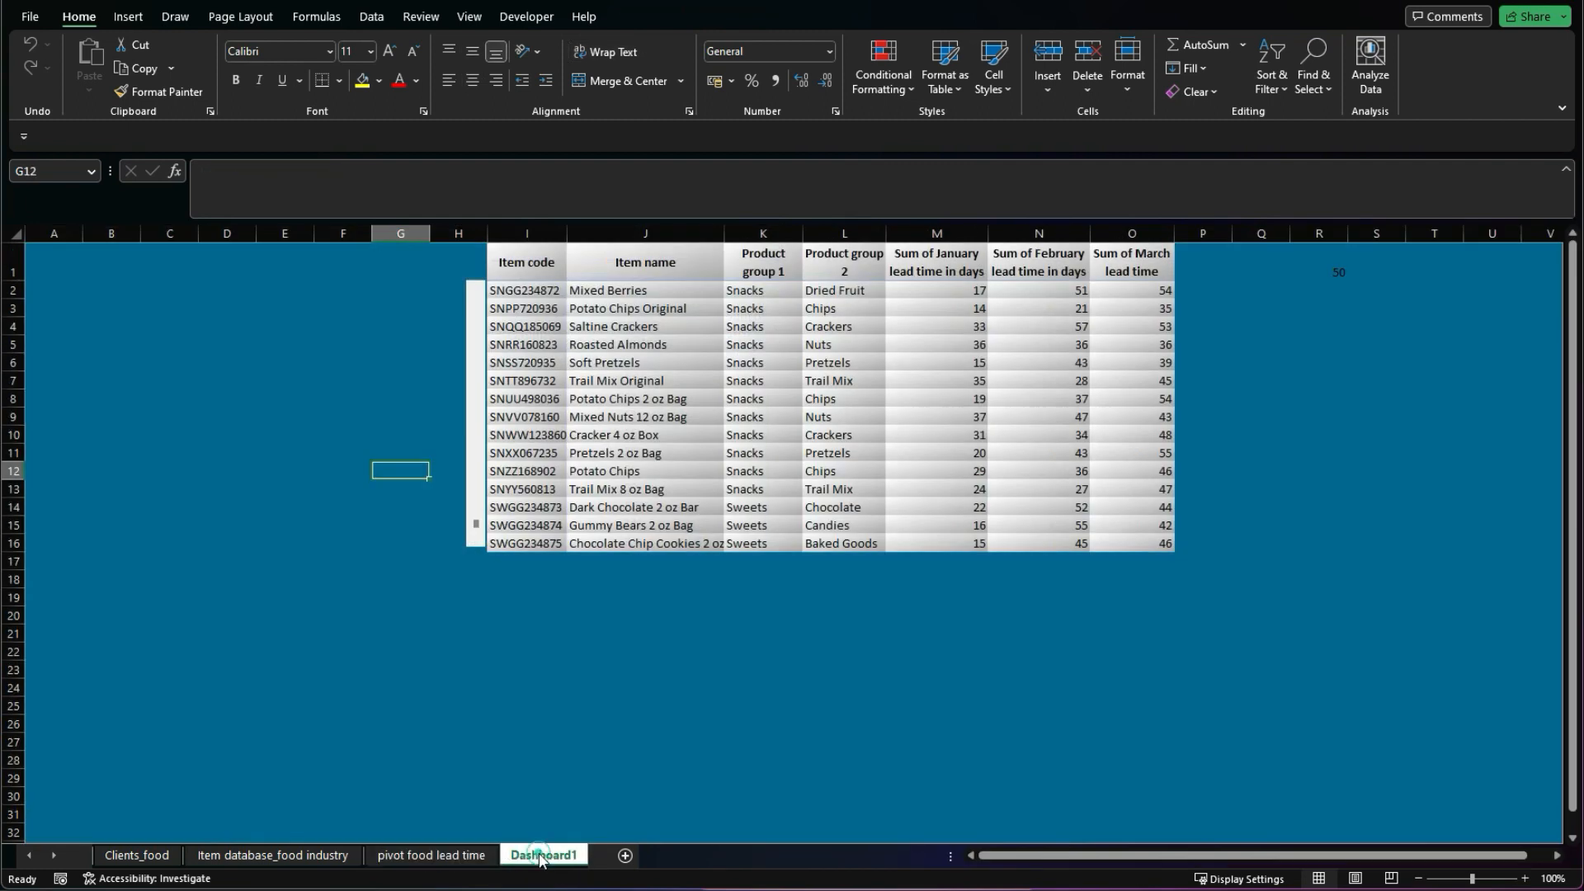
# Step: Set the scroll bar's maximum value to 52
pyautogui.rightClick(477, 438)
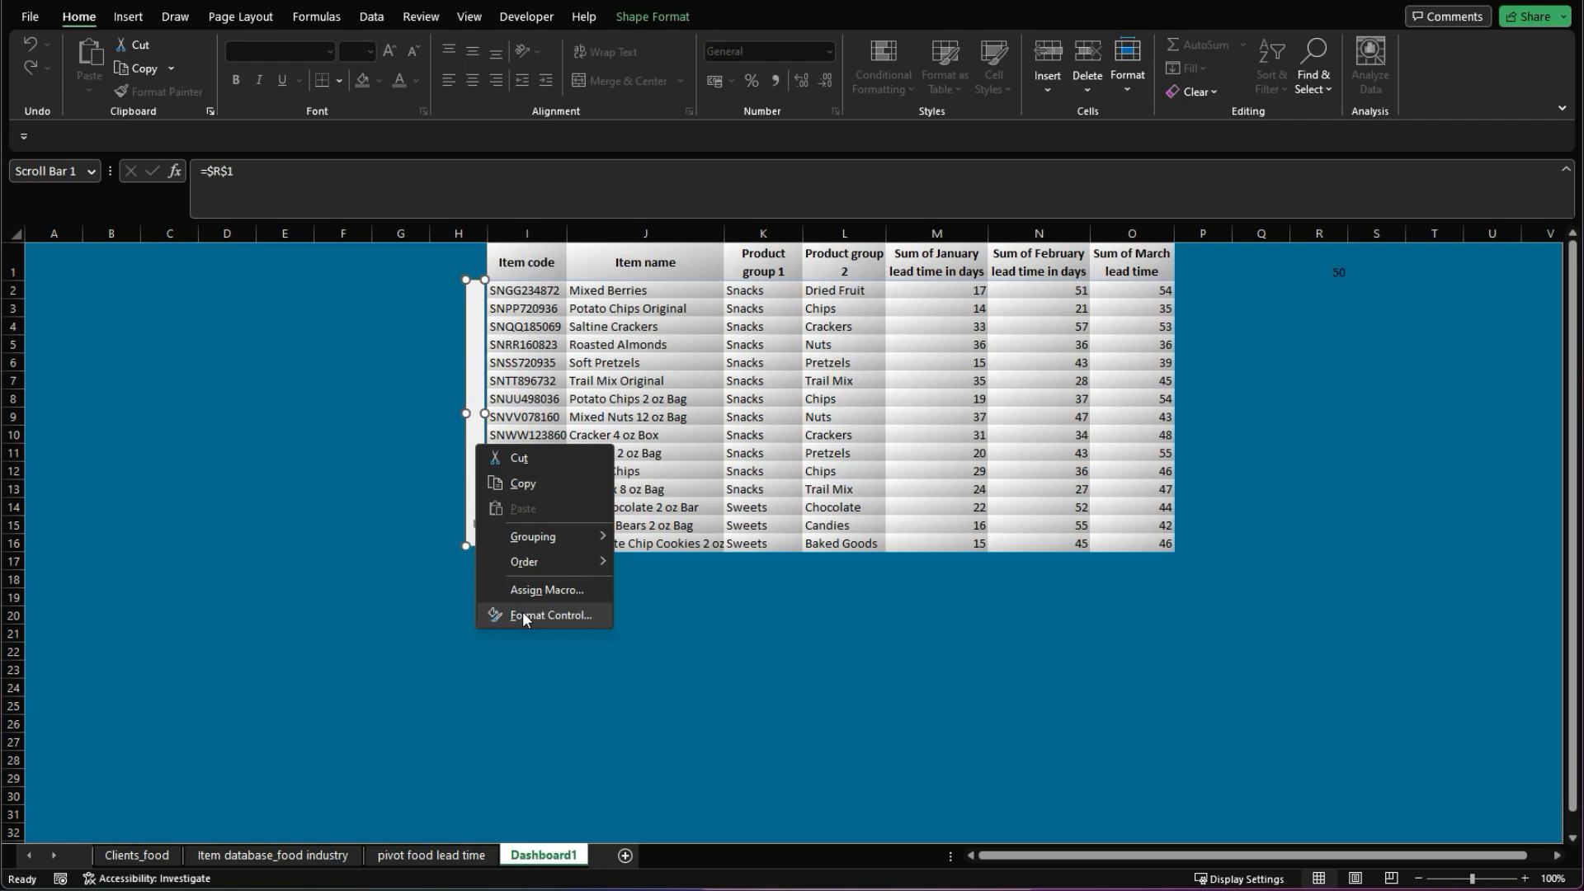
pyautogui.click(522, 611)
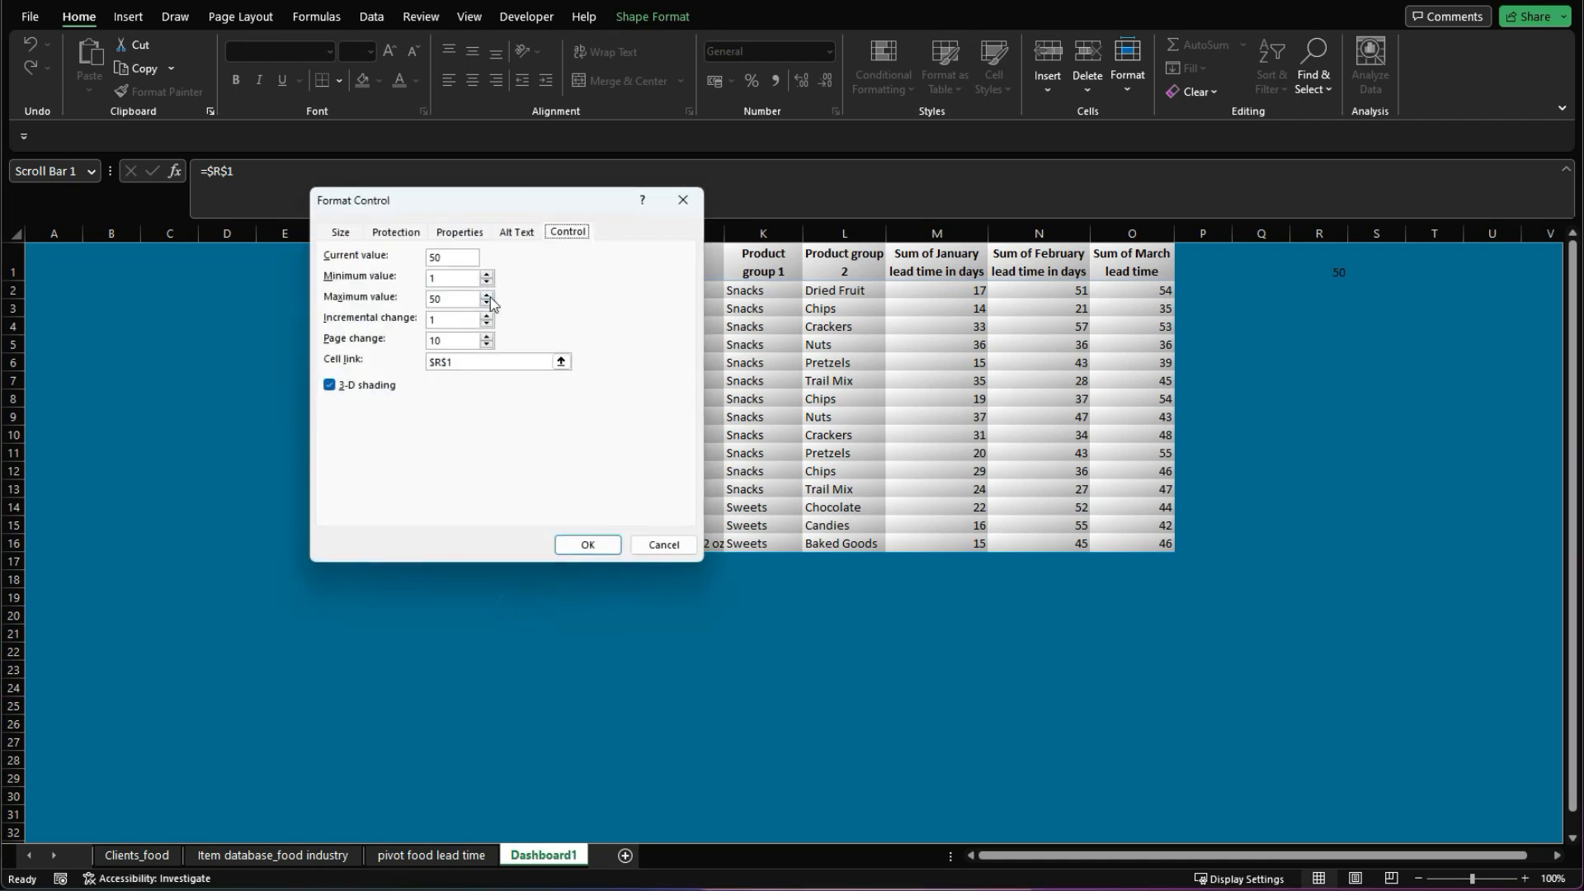
pyautogui.click(587, 544)
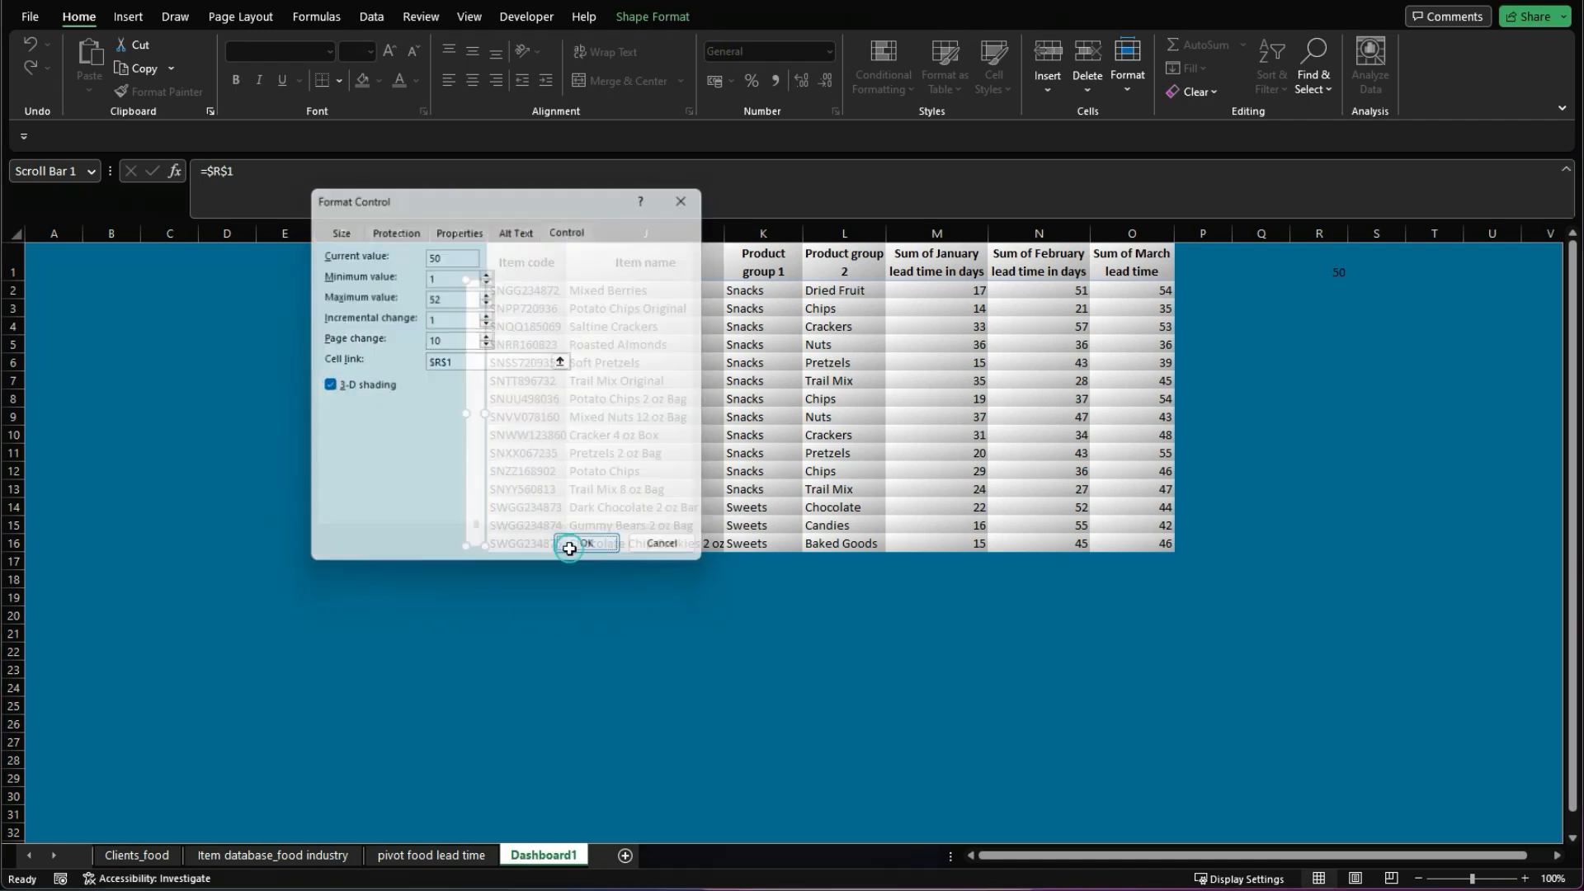
pyautogui.click(414, 550)
# Step: Test the scroll bar by moving the table down to its last rows and back up to the first
pyautogui.click(476, 540)
pyautogui.click(476, 540)
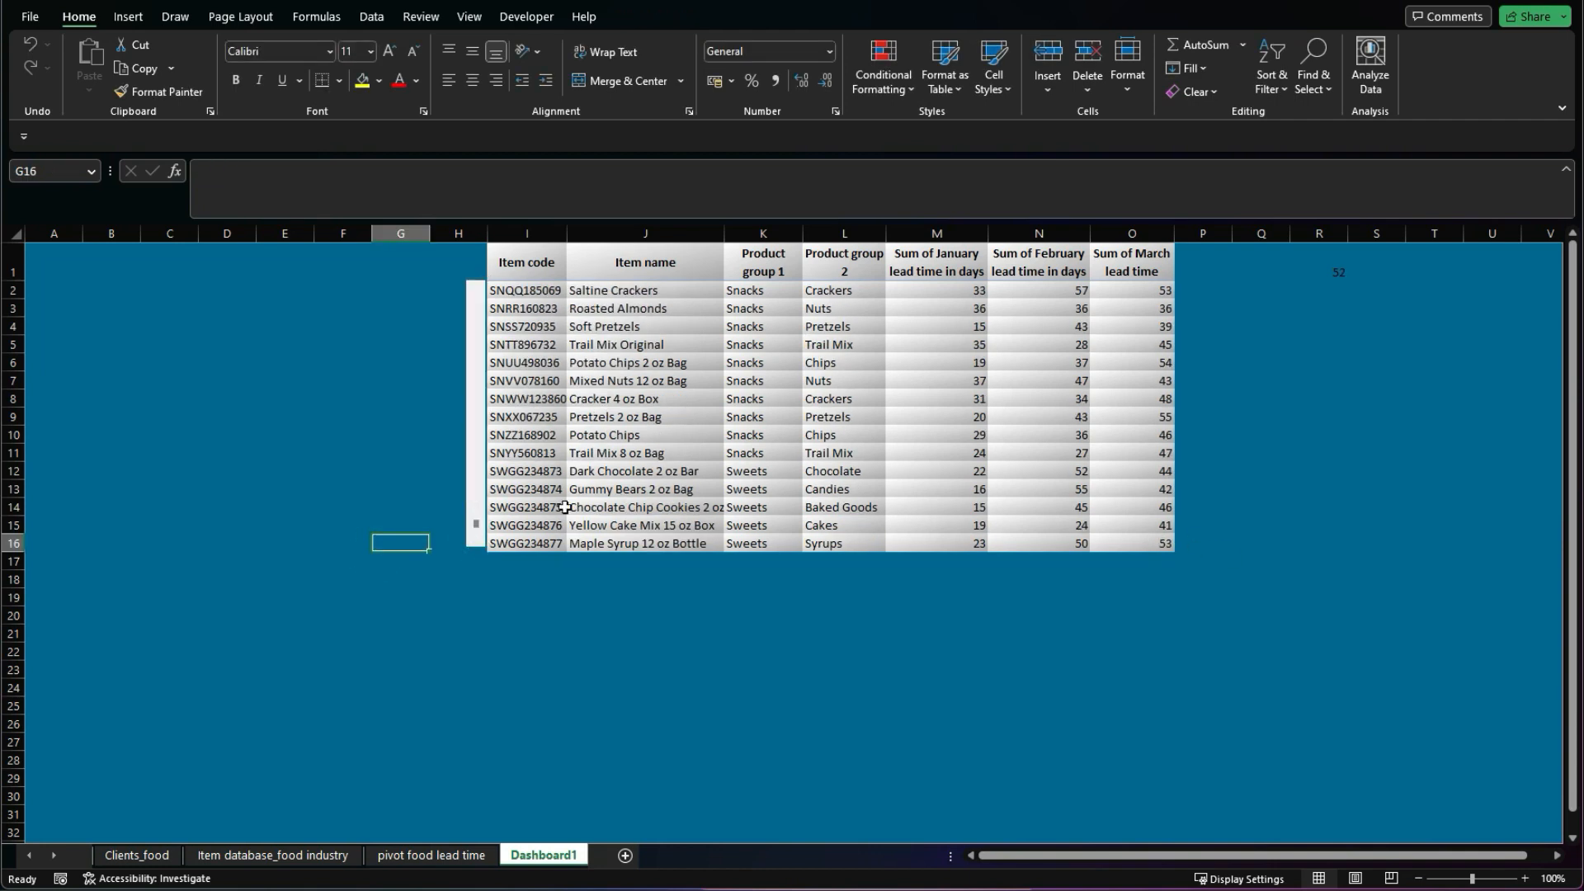
pyautogui.moveTo(476, 527); pyautogui.dragTo(479, 287)
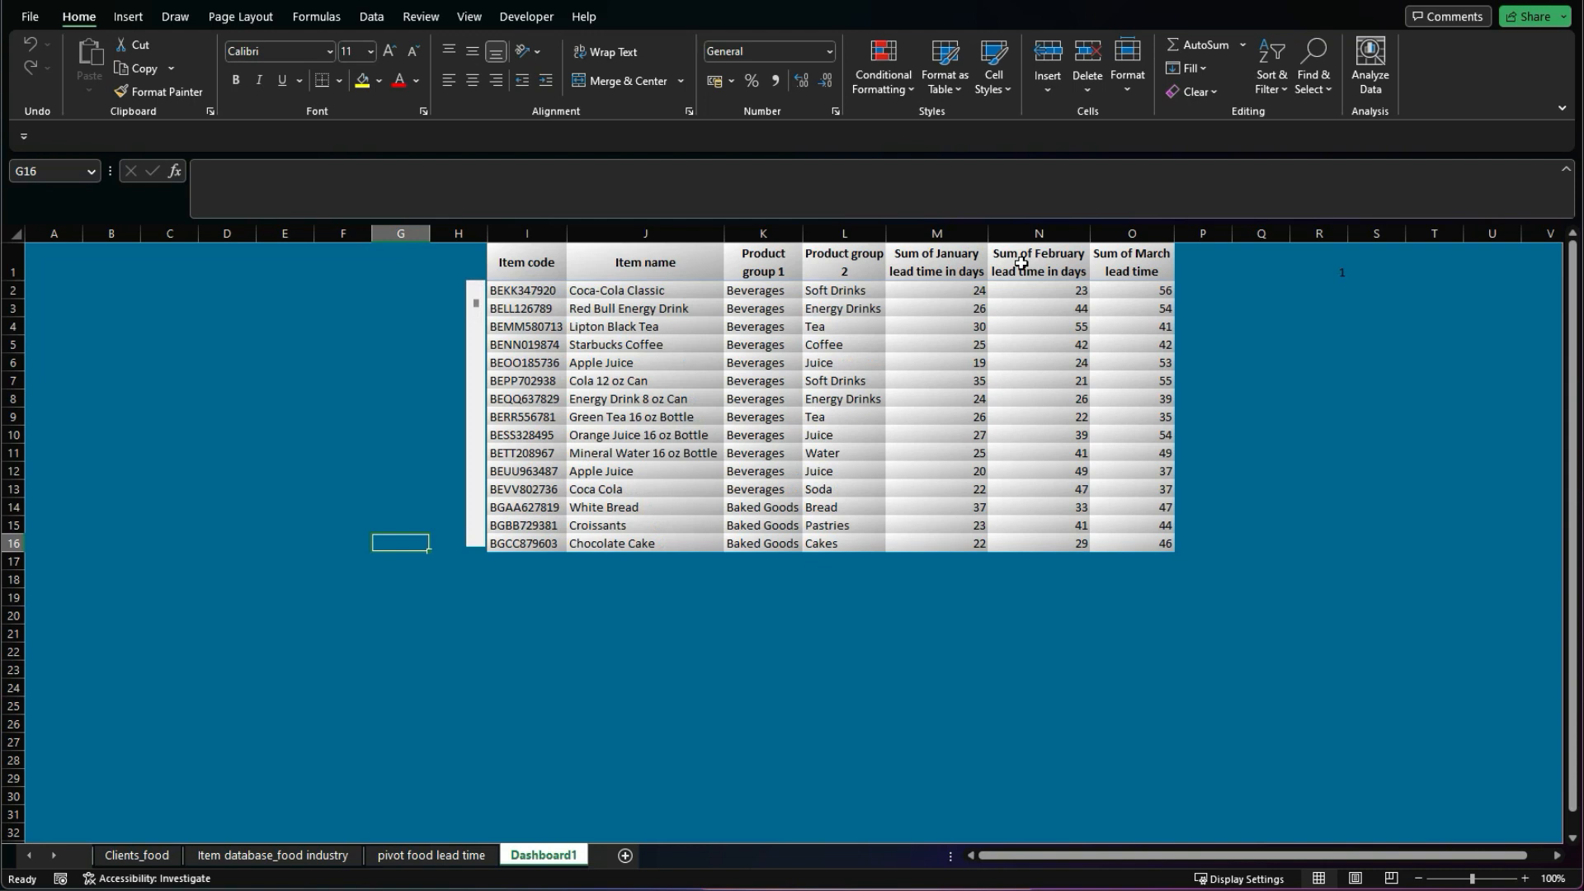
pyautogui.click(375, 313)
# Step: Insert an ABC category slicer for the pivot table on the pivot food lead time sheet
pyautogui.click(459, 855)
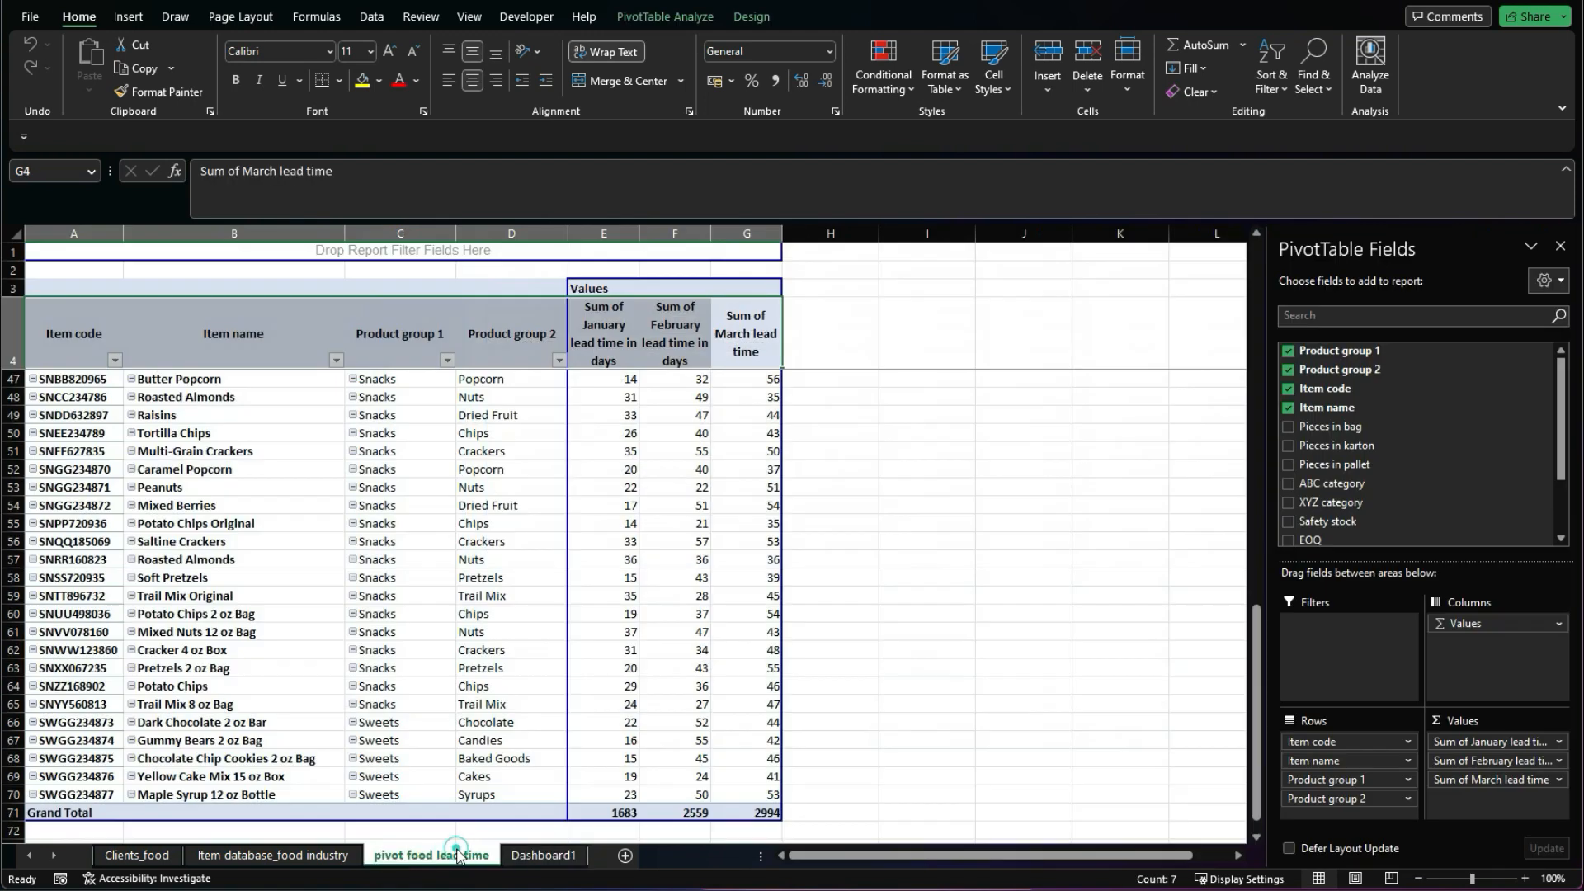
pyautogui.click(681, 17)
pyautogui.click(543, 70)
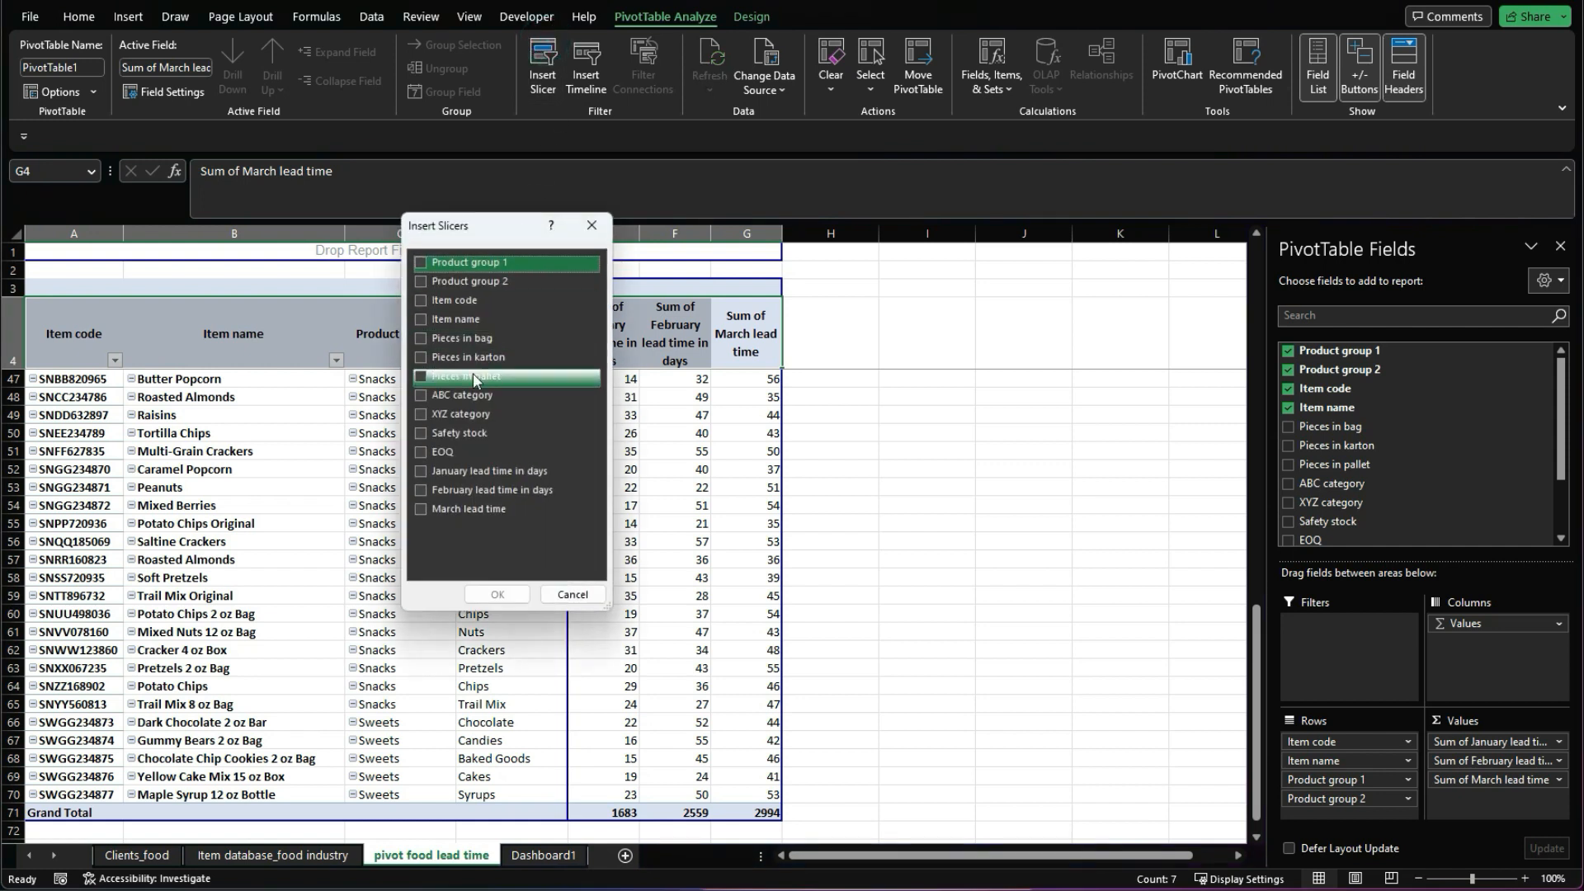
pyautogui.click(449, 394)
pyautogui.click(497, 594)
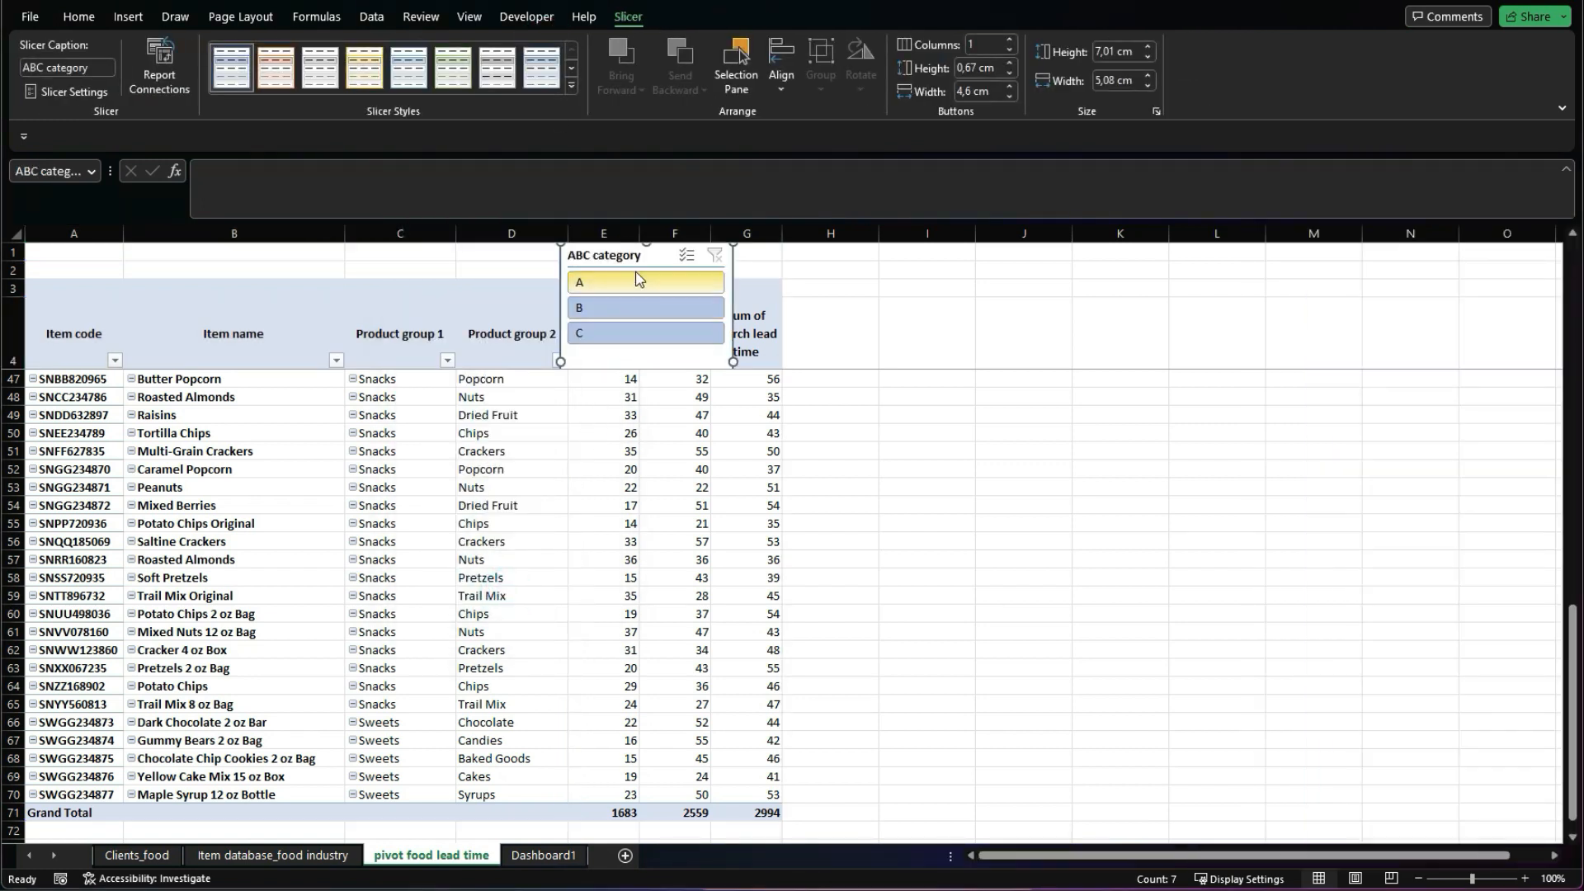
# Step: Cut the ABC category slicer, paste it on Dashboard1 with the destination theme, and place it beside the scroll bar over columns E to G
pyautogui.rightClick(617, 250)
pyautogui.click(665, 271)
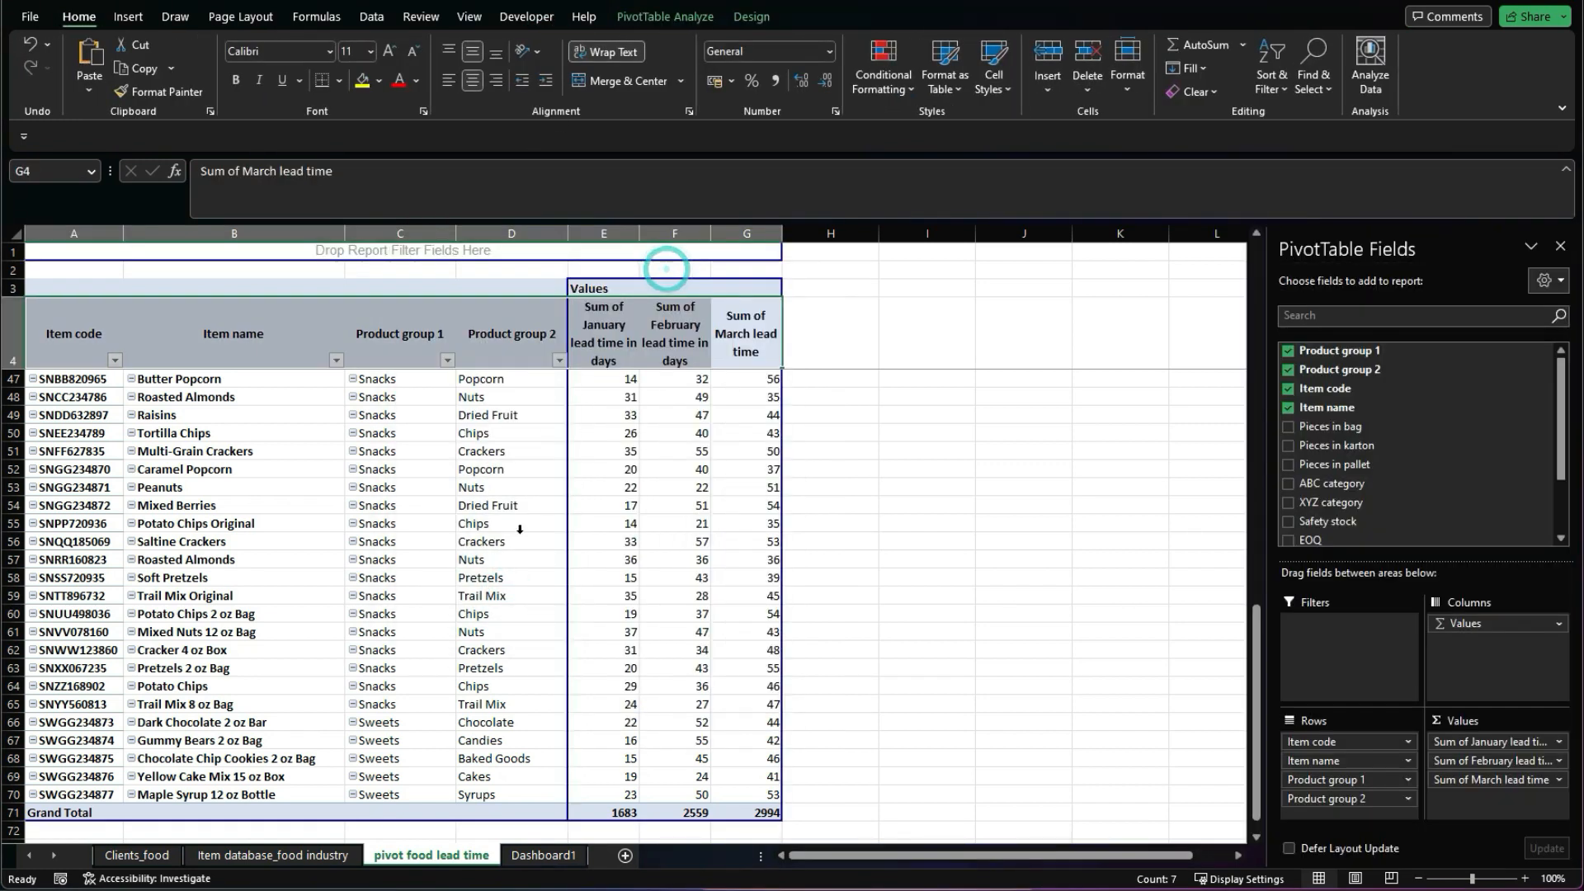
pyautogui.click(545, 855)
pyautogui.rightClick(453, 614)
pyautogui.click(493, 166)
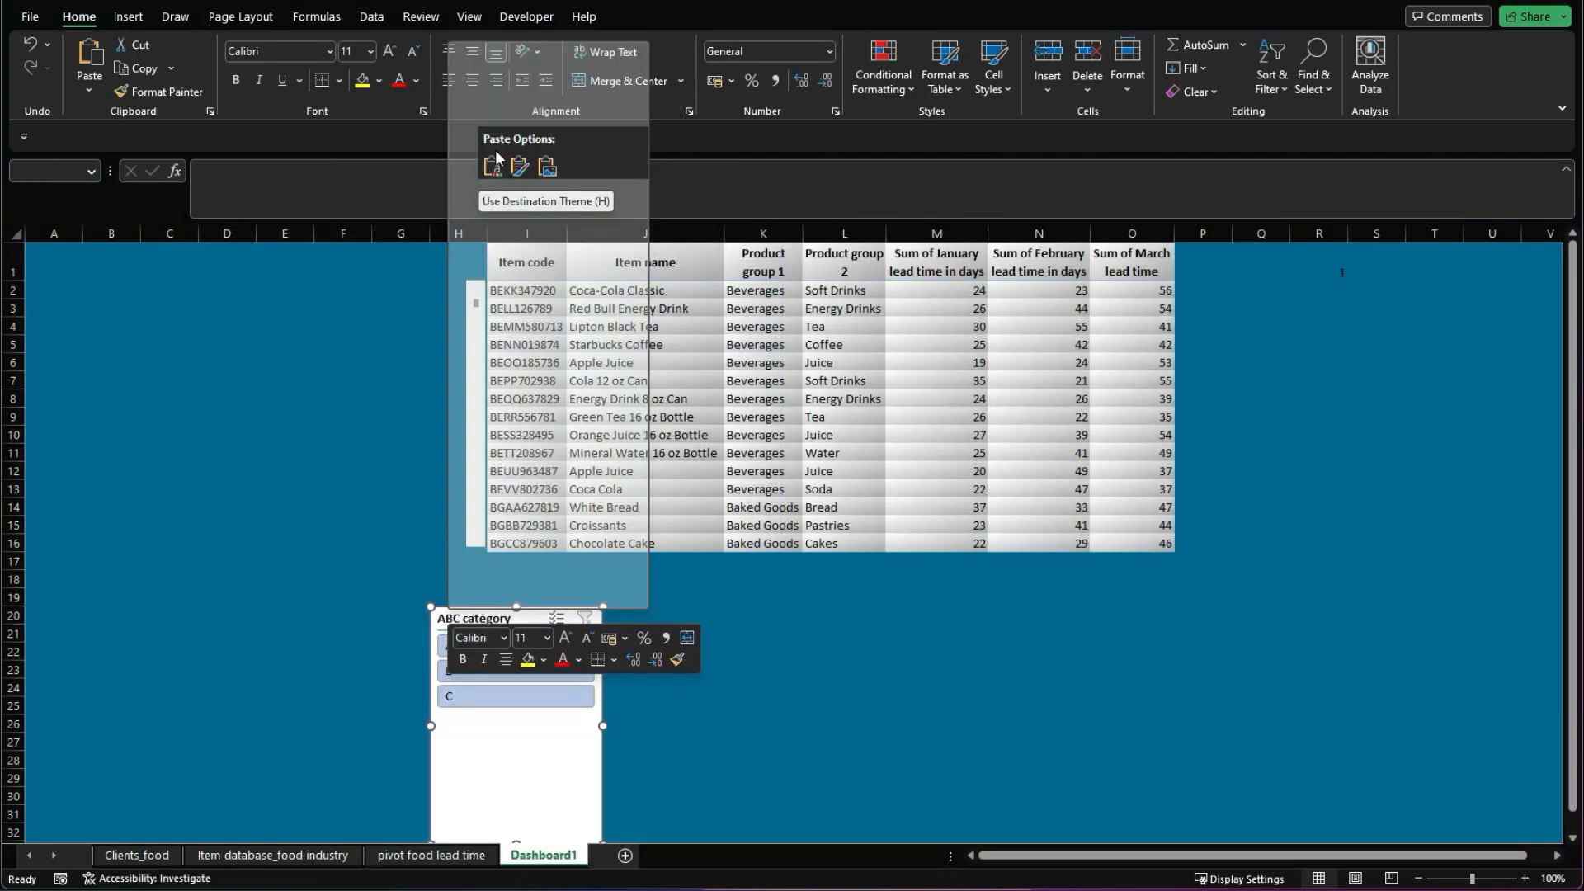
pyautogui.moveTo(458, 618); pyautogui.dragTo(324, 261)
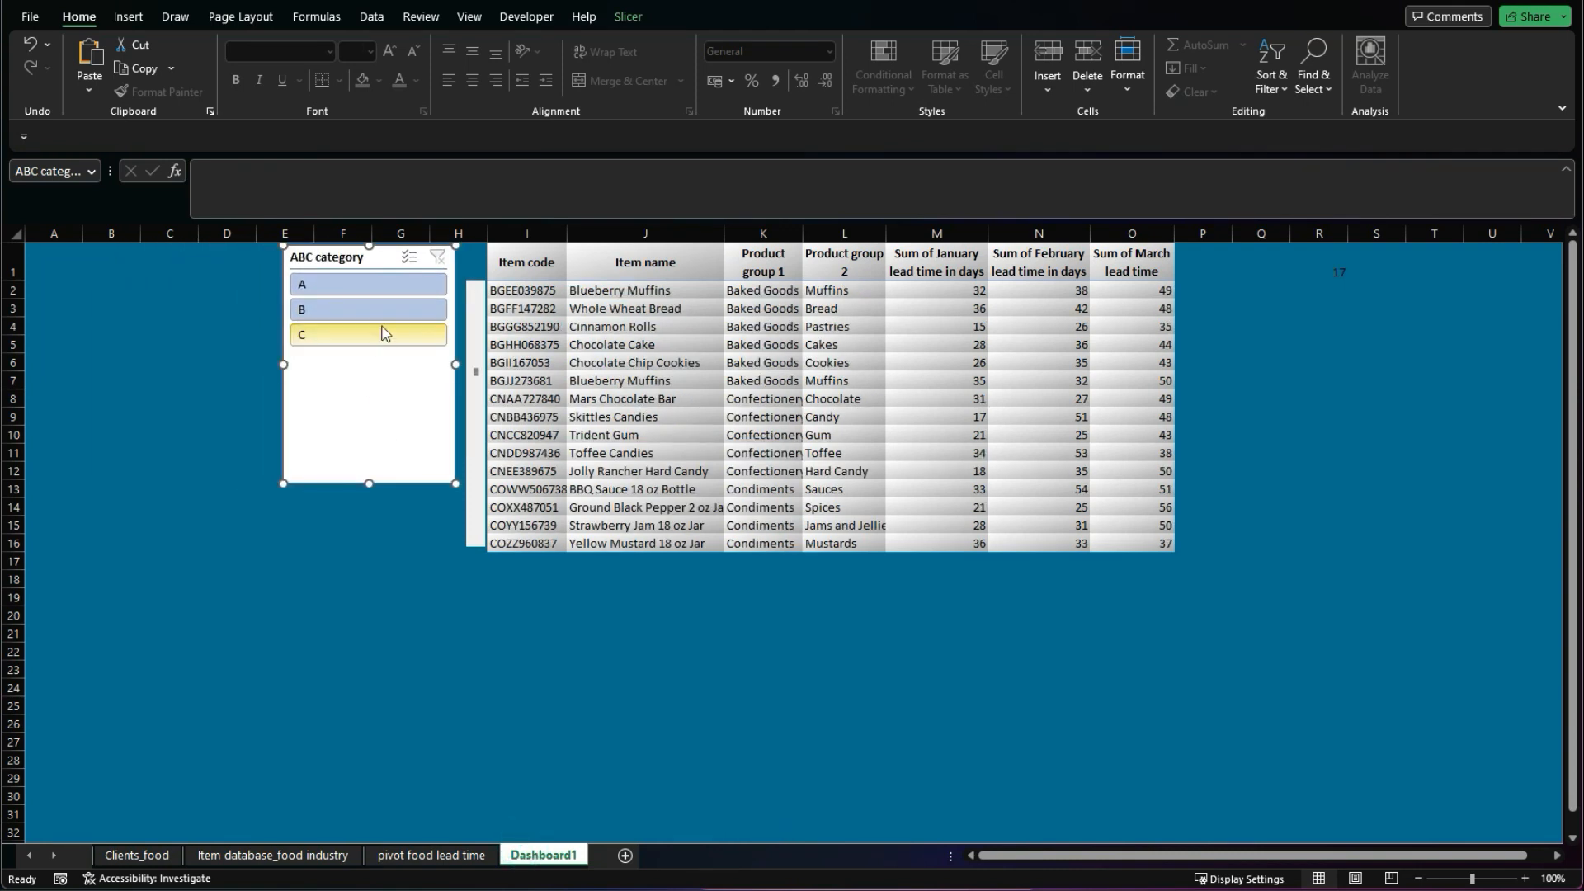
# Step: Test the ABC category slicer by filtering for A and B while scrolling the table, then for A again and finally C
pyautogui.click(368, 284)
pyautogui.moveTo(477, 377); pyautogui.dragTo(476, 301)
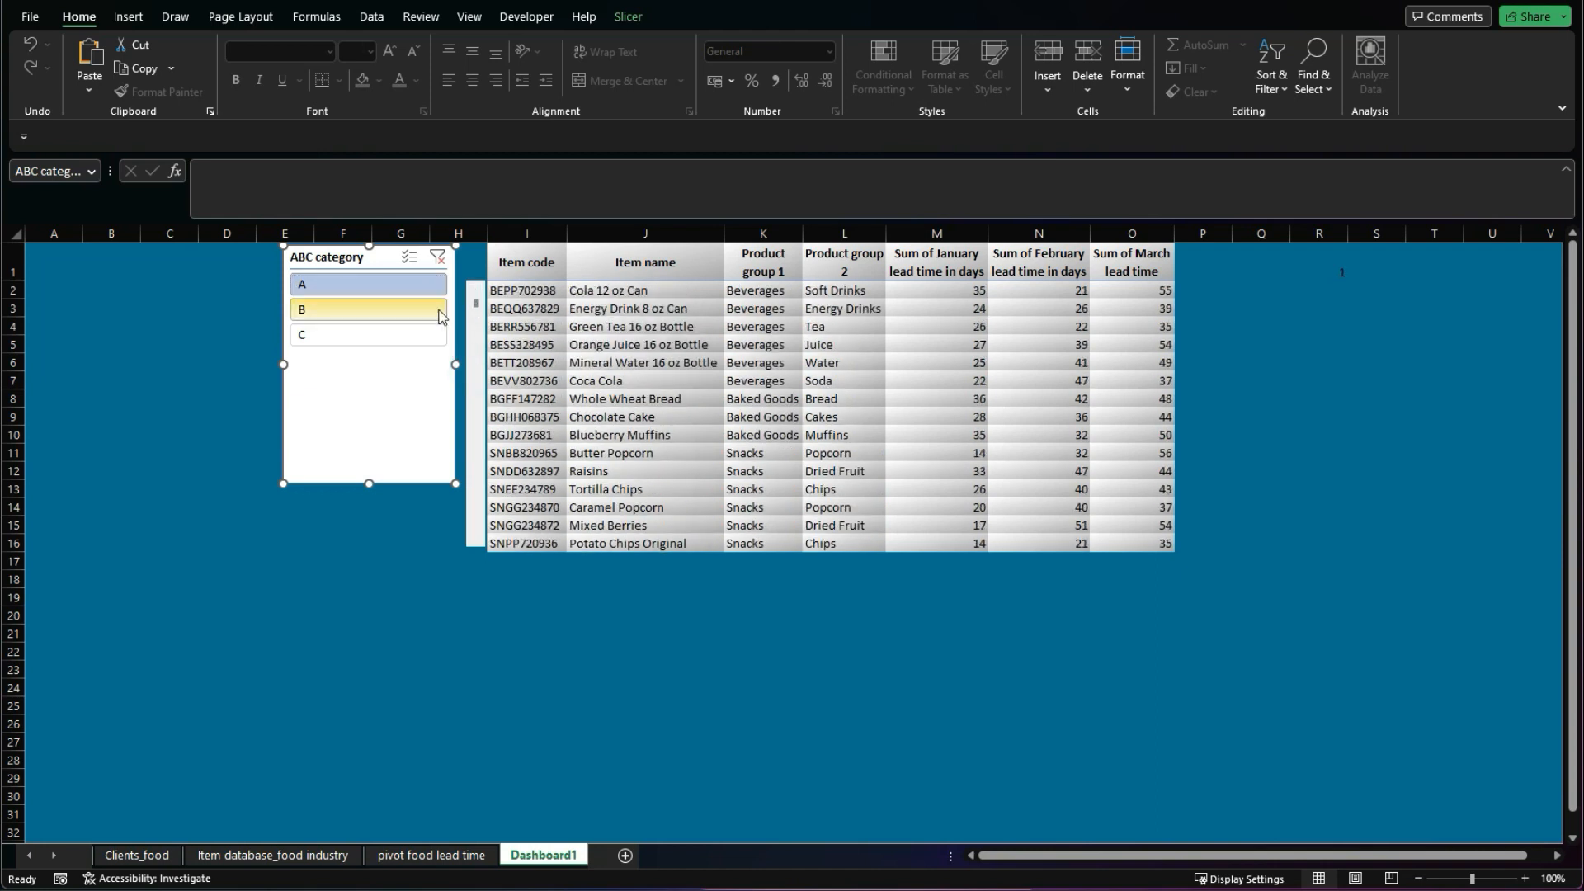
pyautogui.click(402, 307)
pyautogui.moveTo(481, 308); pyautogui.dragTo(479, 428)
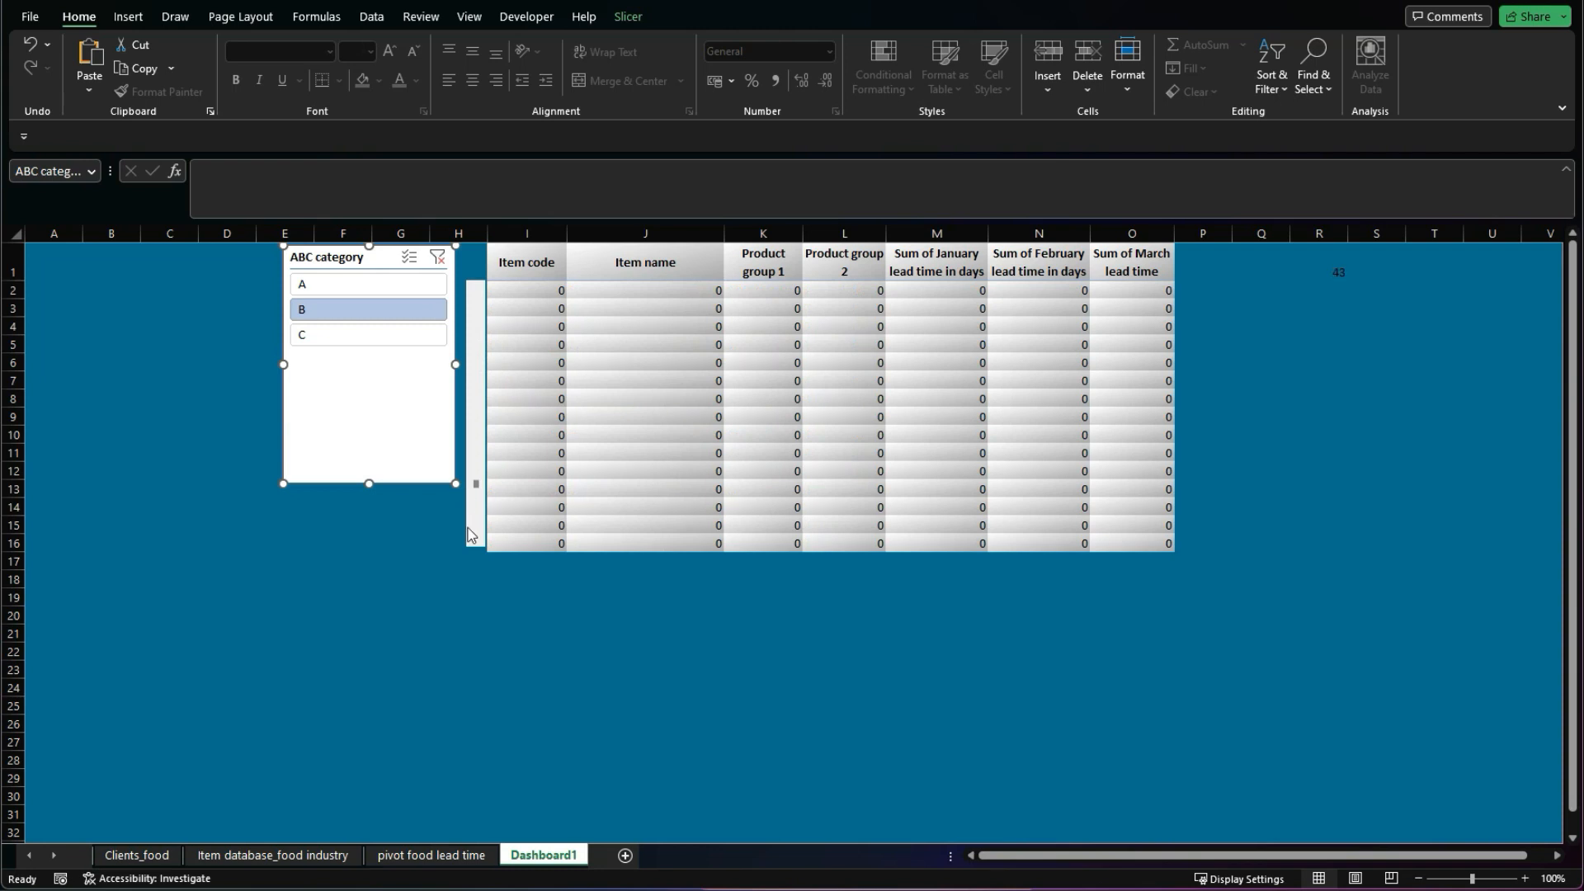
pyautogui.moveTo(476, 523); pyautogui.dragTo(476, 300)
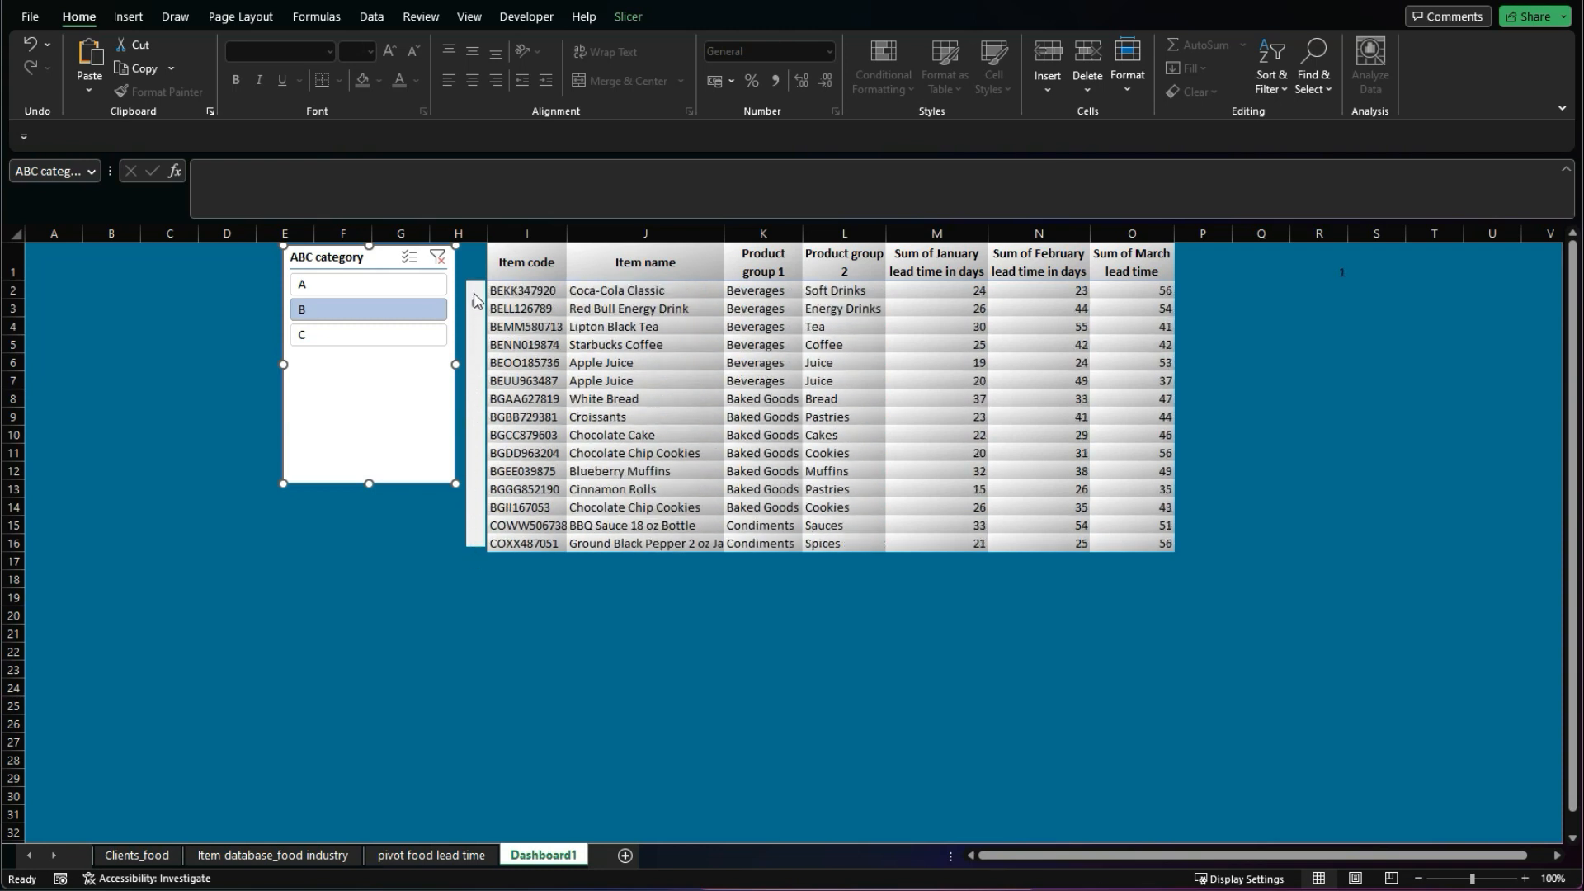
pyautogui.click(379, 284)
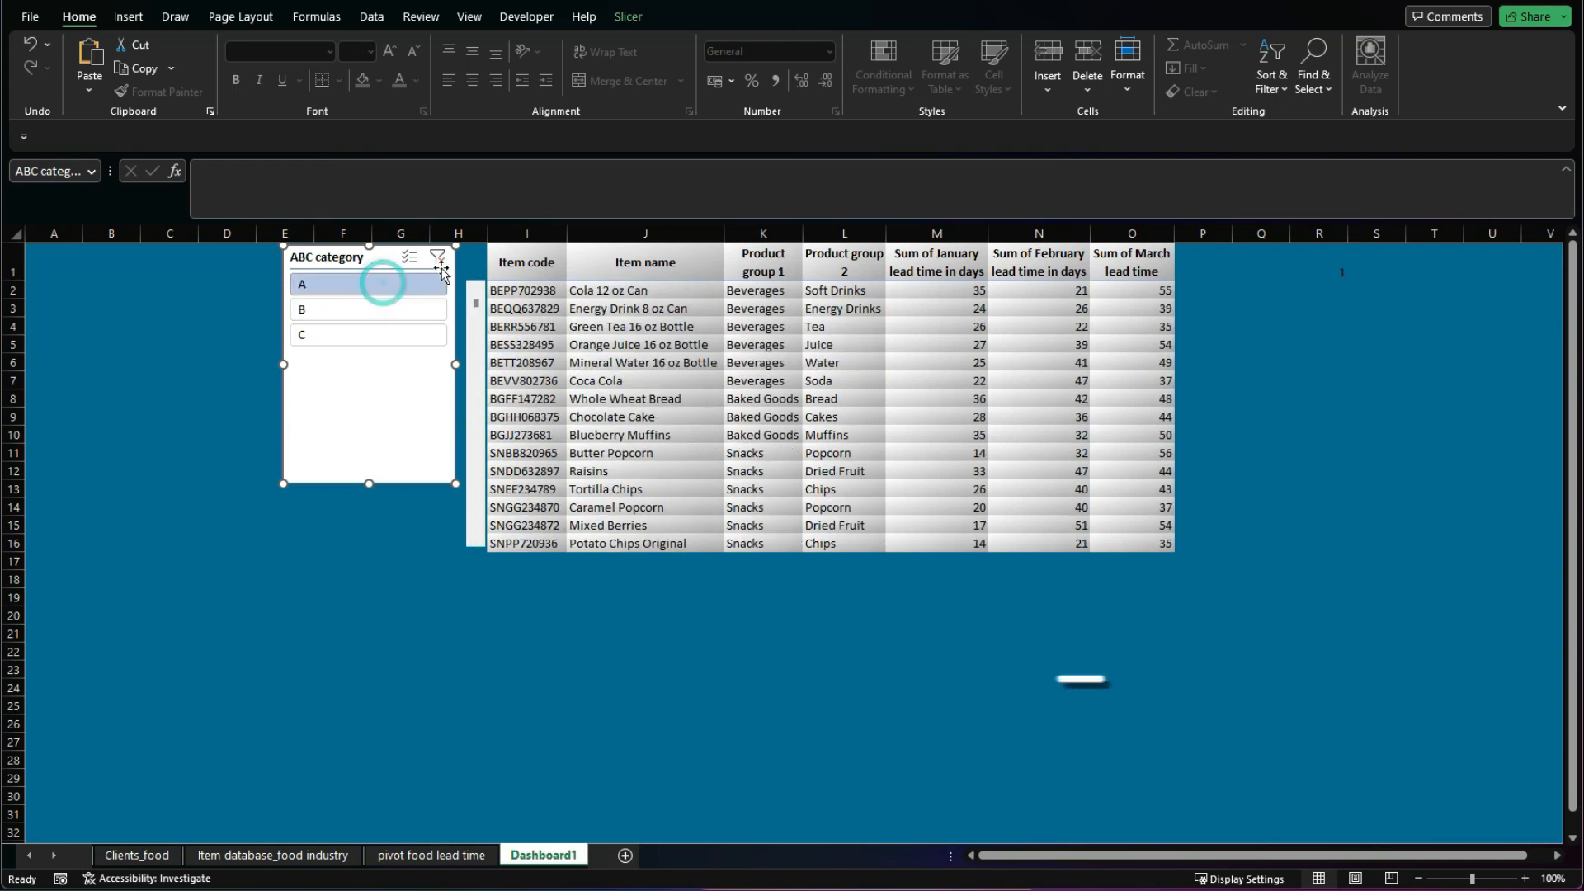
pyautogui.click(423, 334)
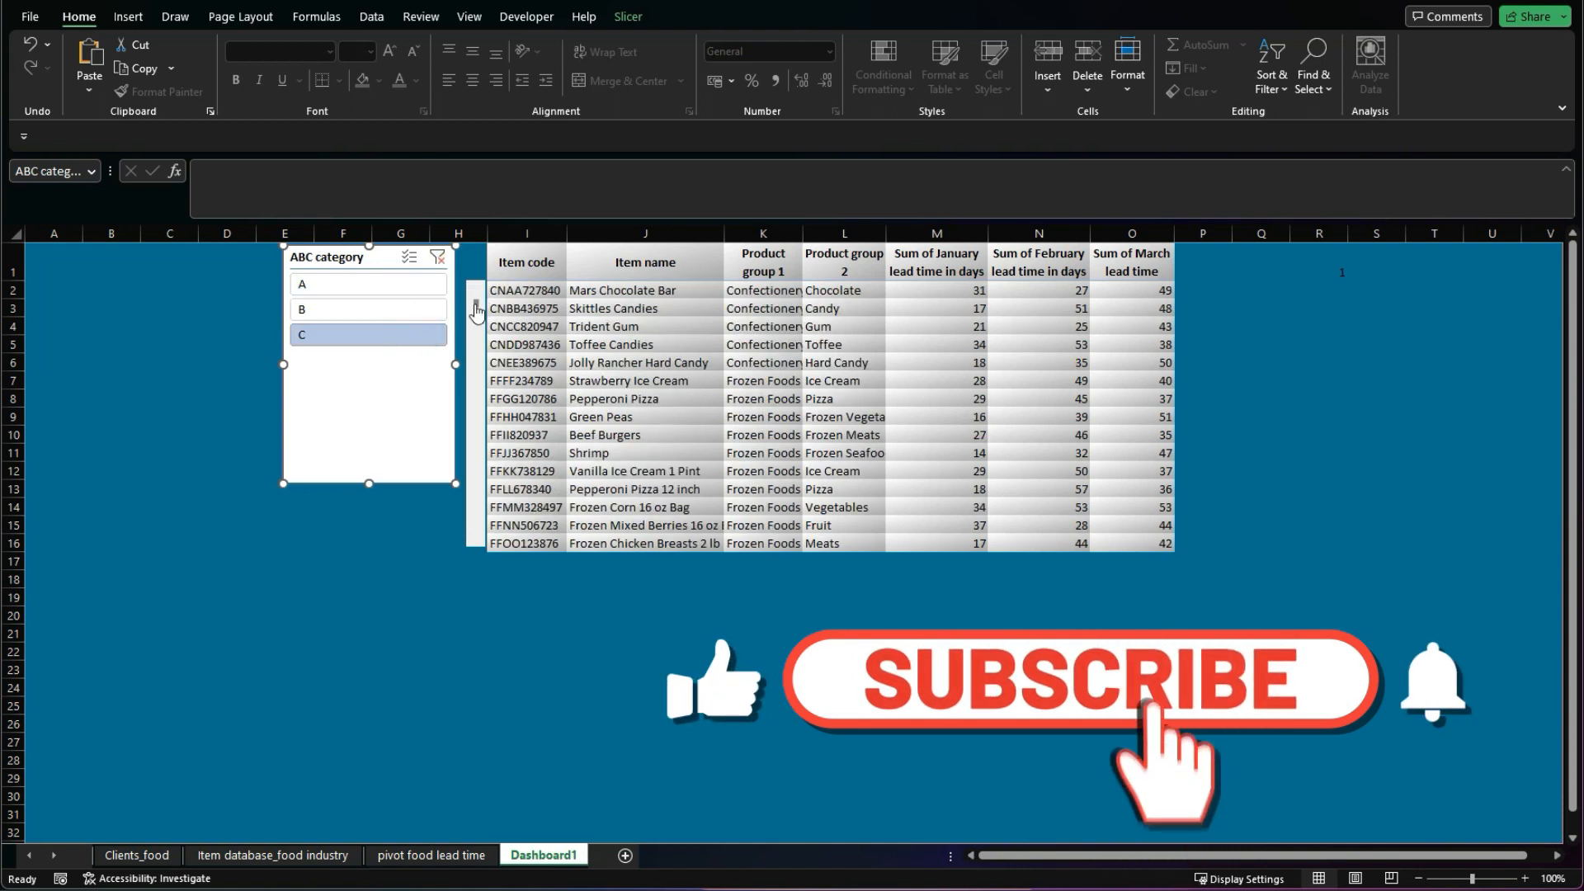